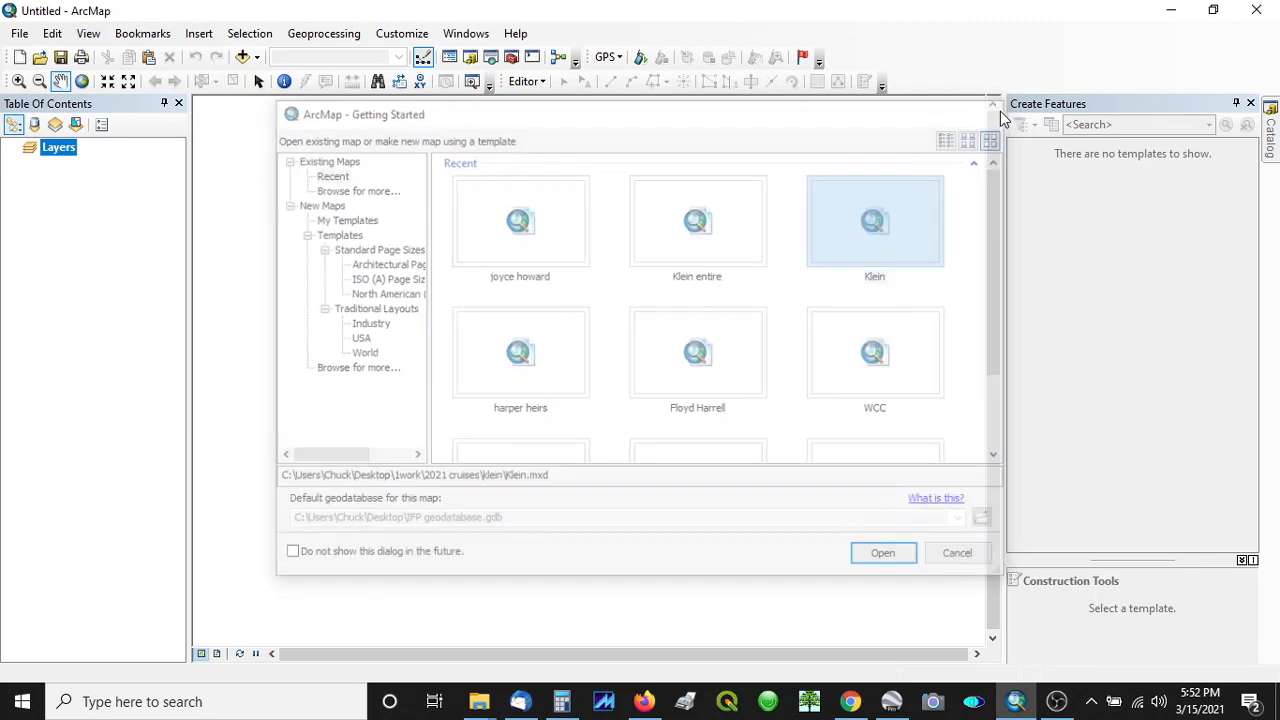
- Dismiss the Getting Started dialog and show the Catalog window in place of the Create Features window
left_click(998, 110)
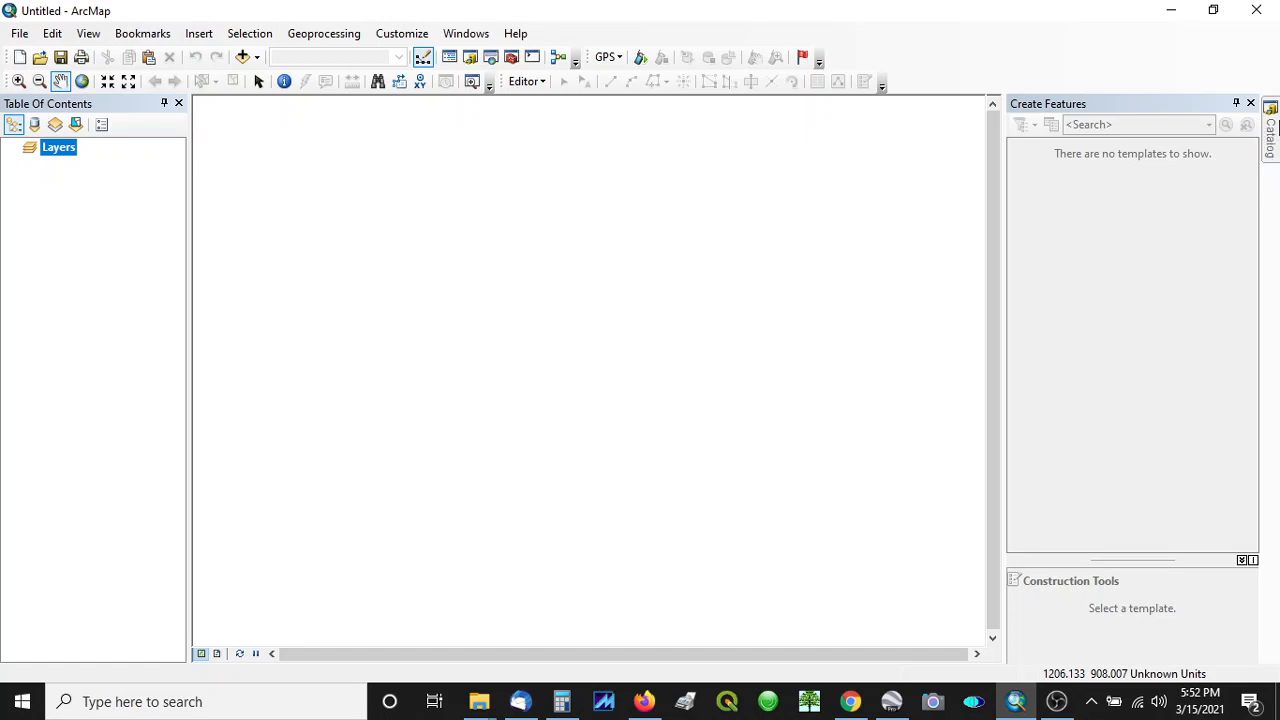
left_click(1271, 122)
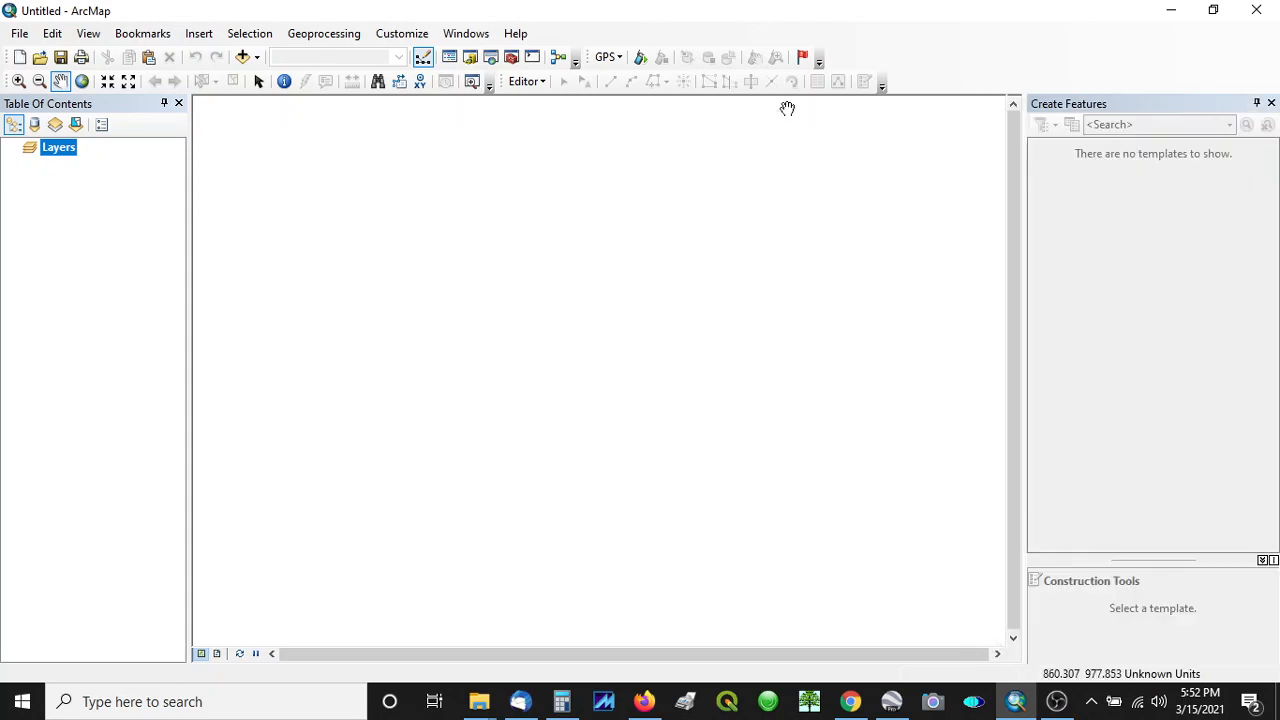
left_click(465, 34)
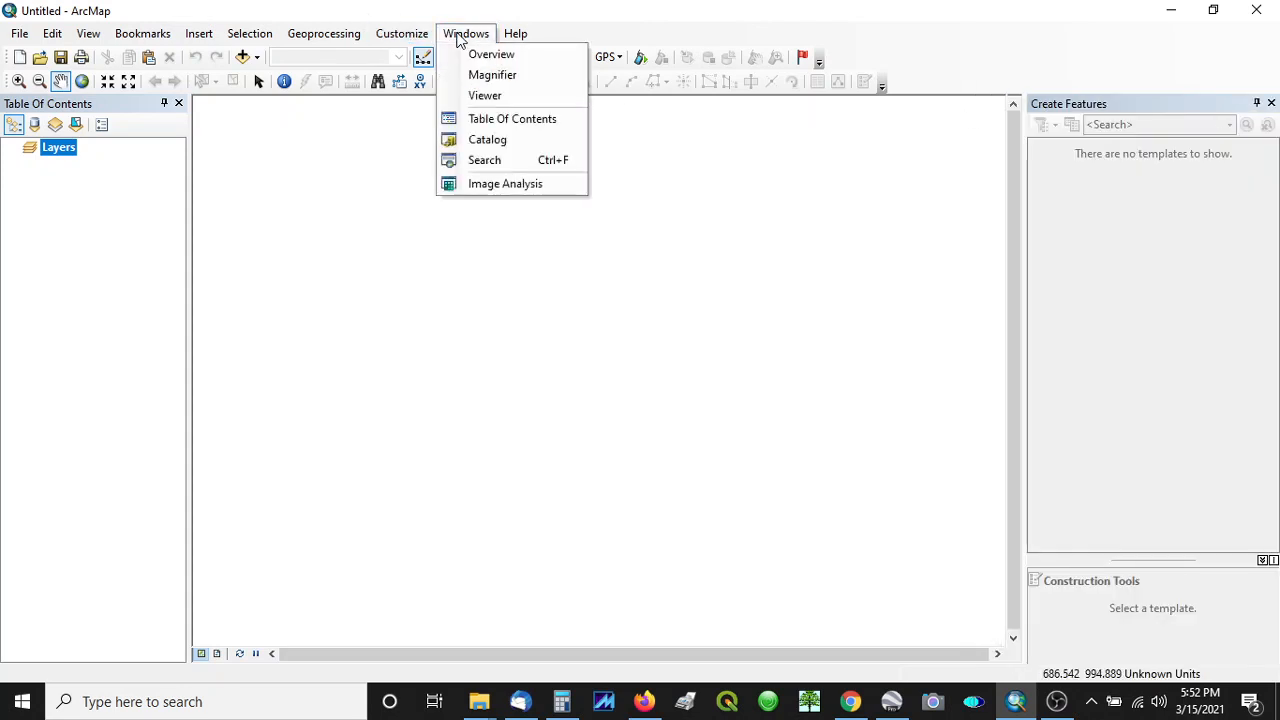
left_click(490, 140)
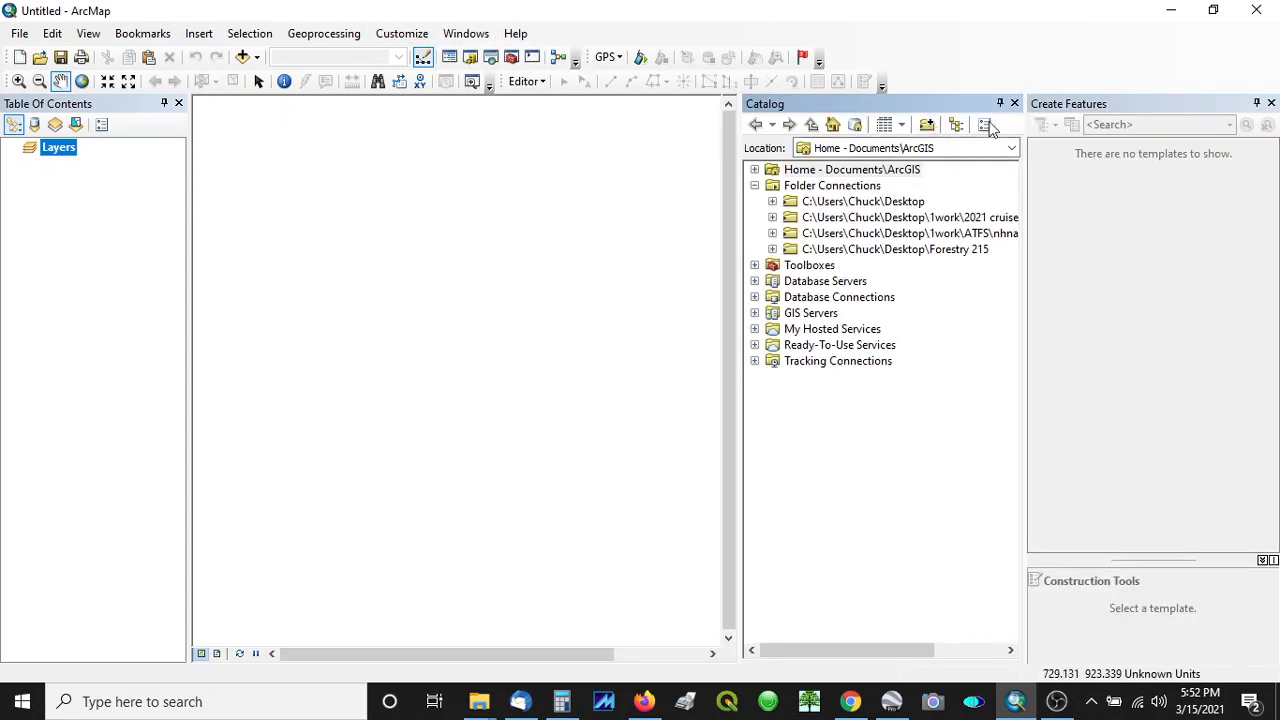
left_click(1271, 104)
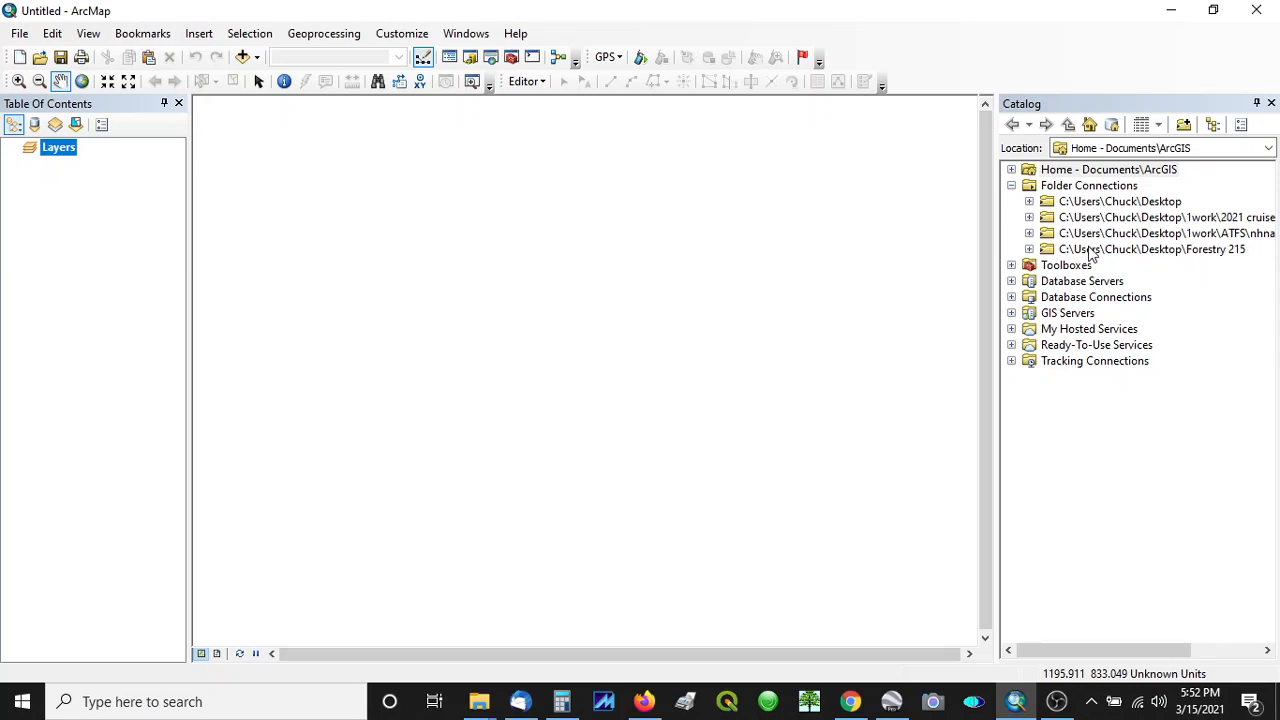
left_click(1030, 251)
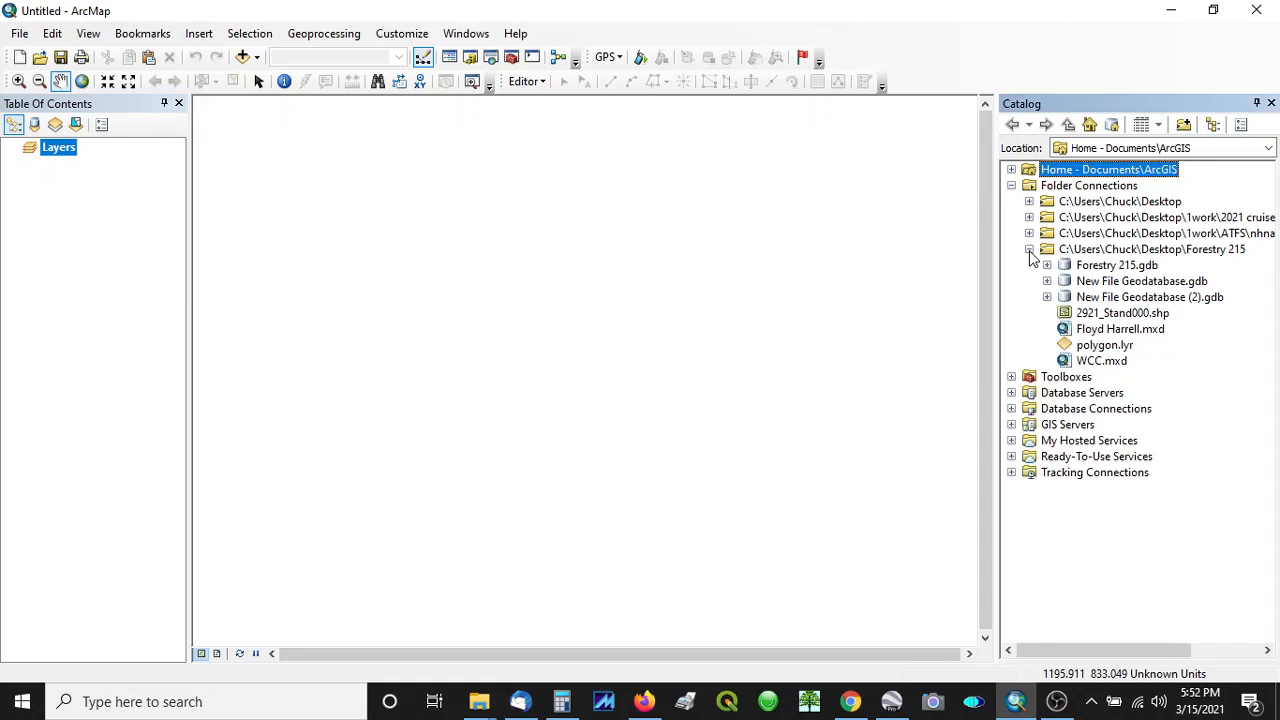
left_click(1030, 251)
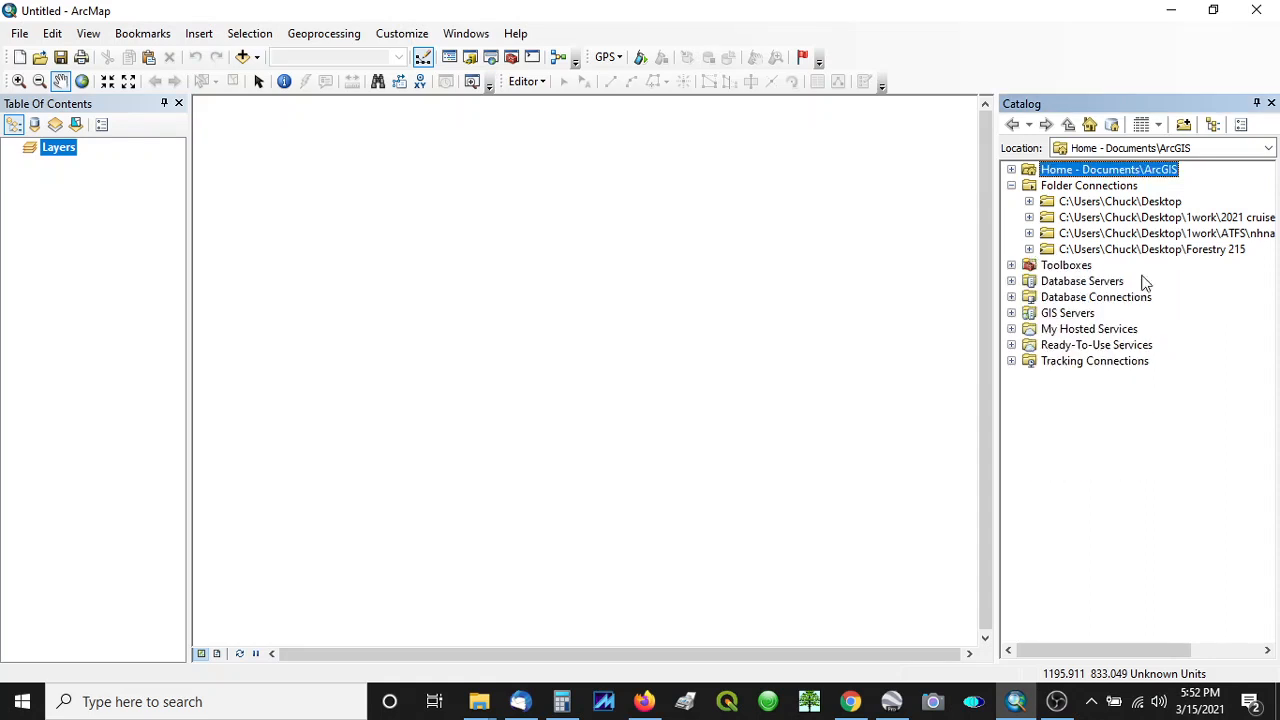
left_click(1184, 125)
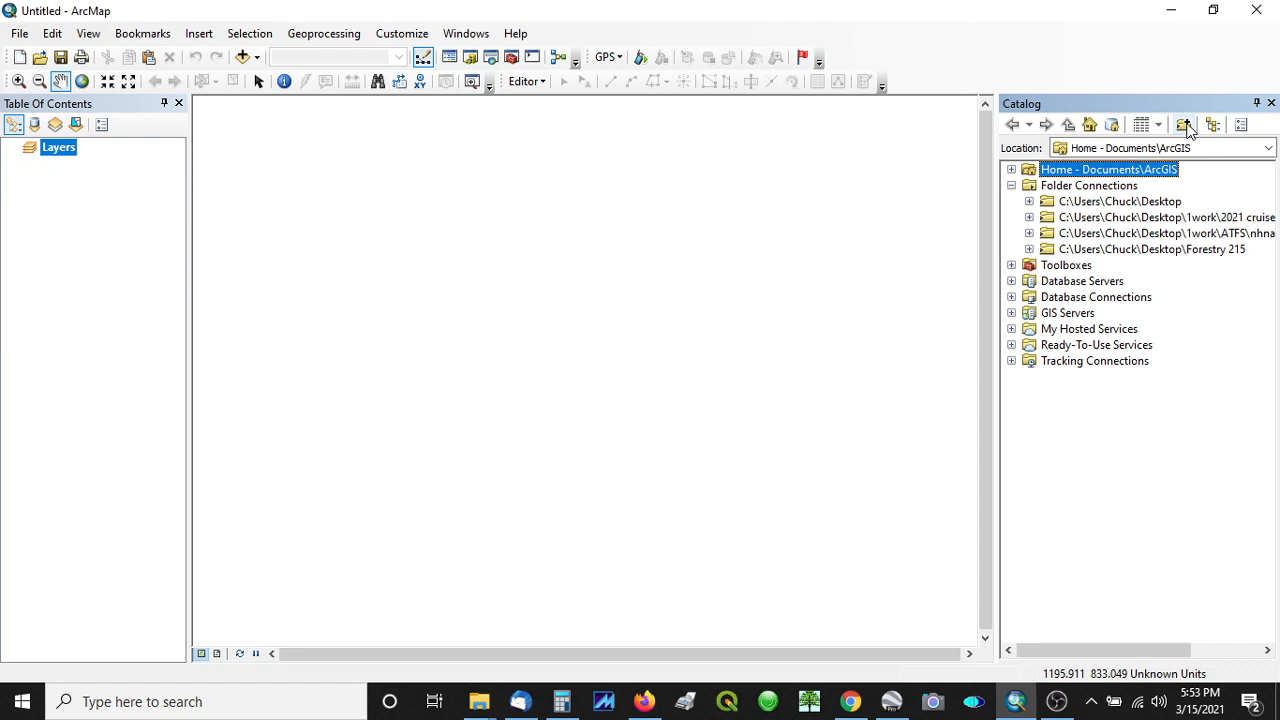
left_click(1185, 127)
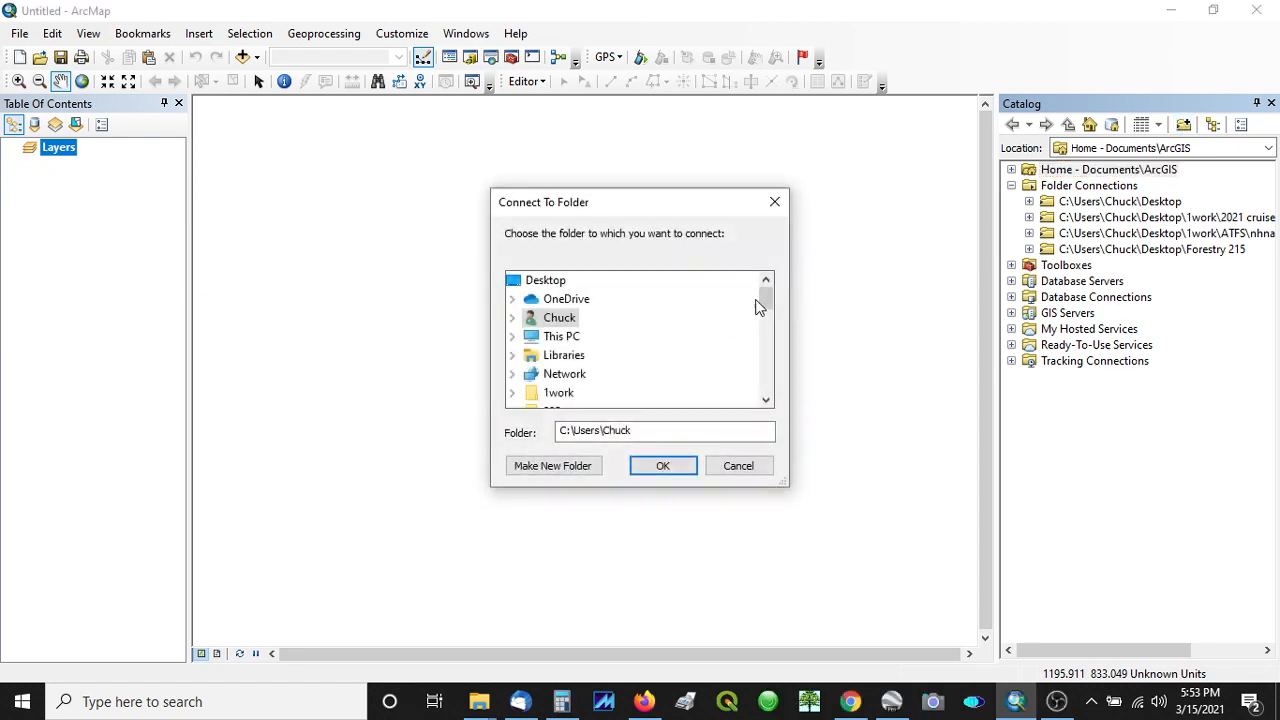
left_click_drag(763, 297, 772, 331)
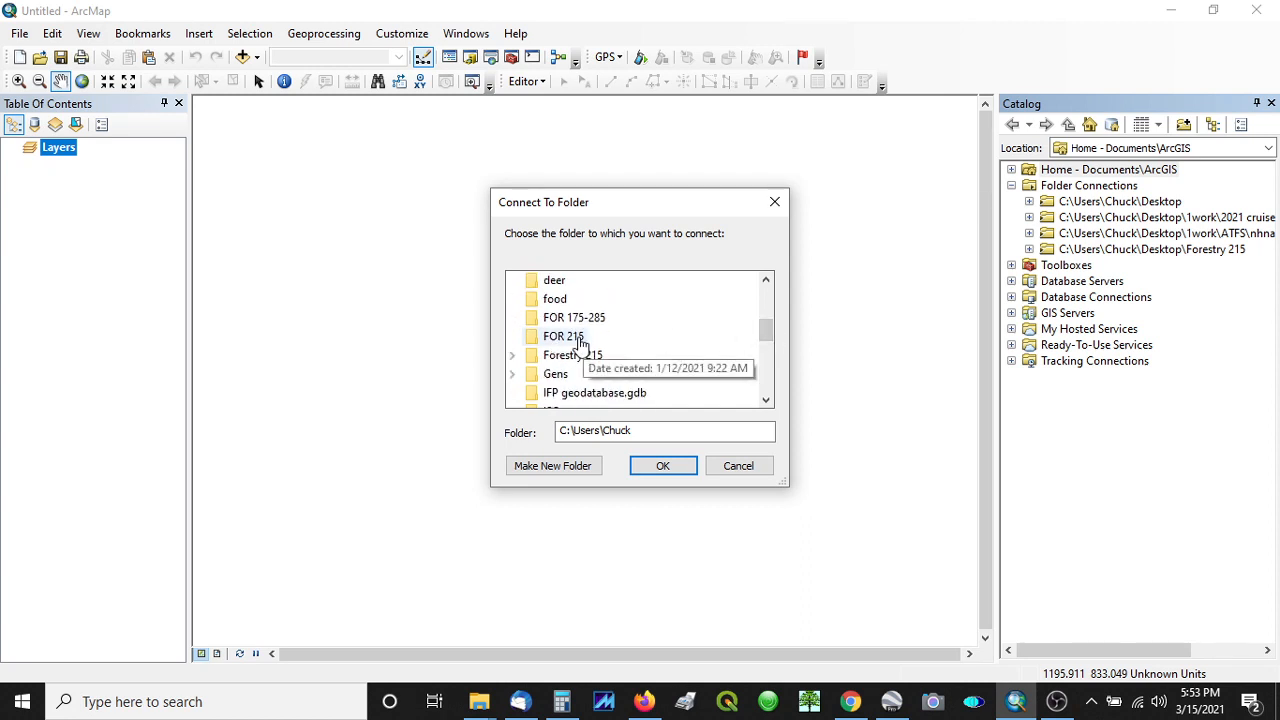
left_click(729, 466)
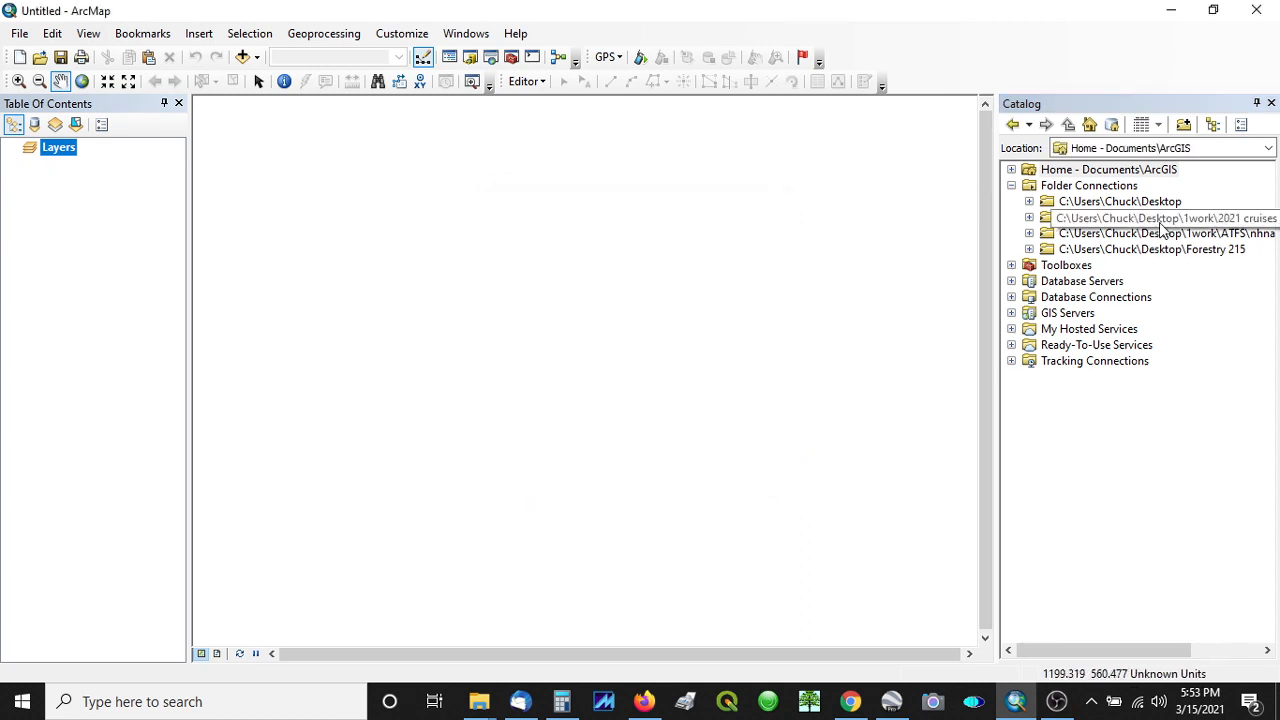
- Create a new file geodatabase named March 15 in the connected Forestry 215 folder
left_click(1141, 250)
left_click(1029, 250)
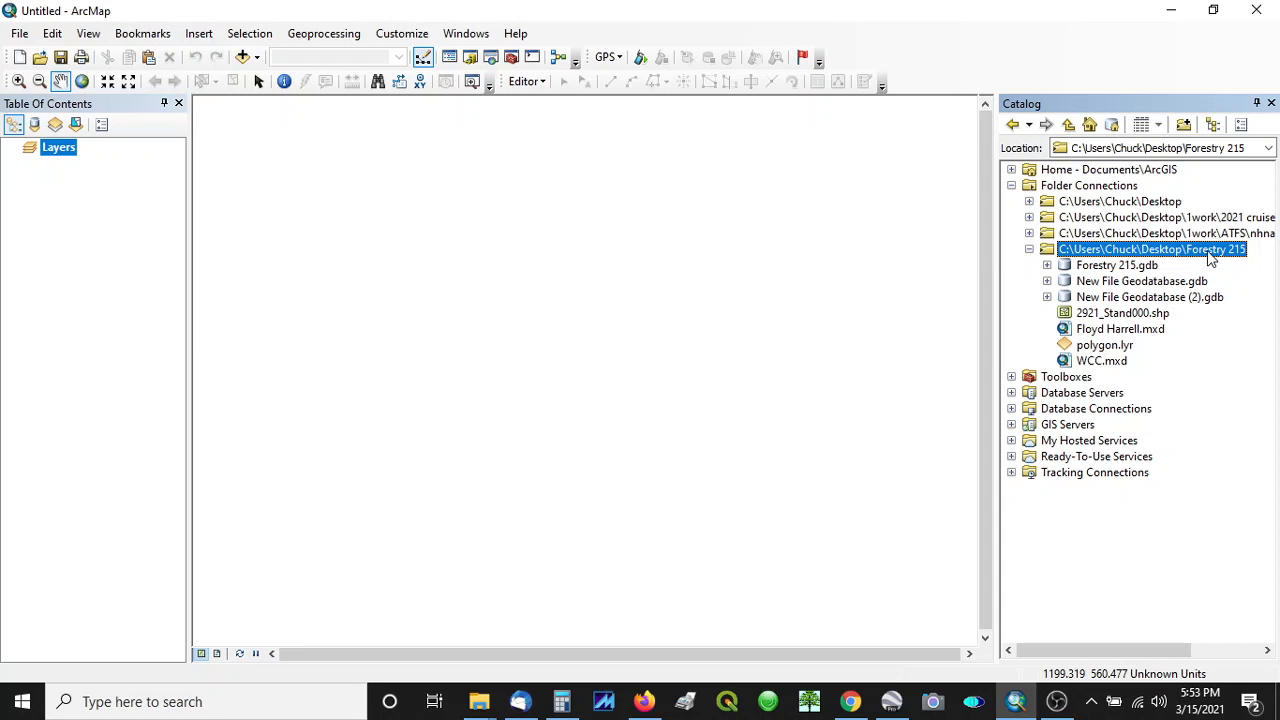
right_click(1135, 256)
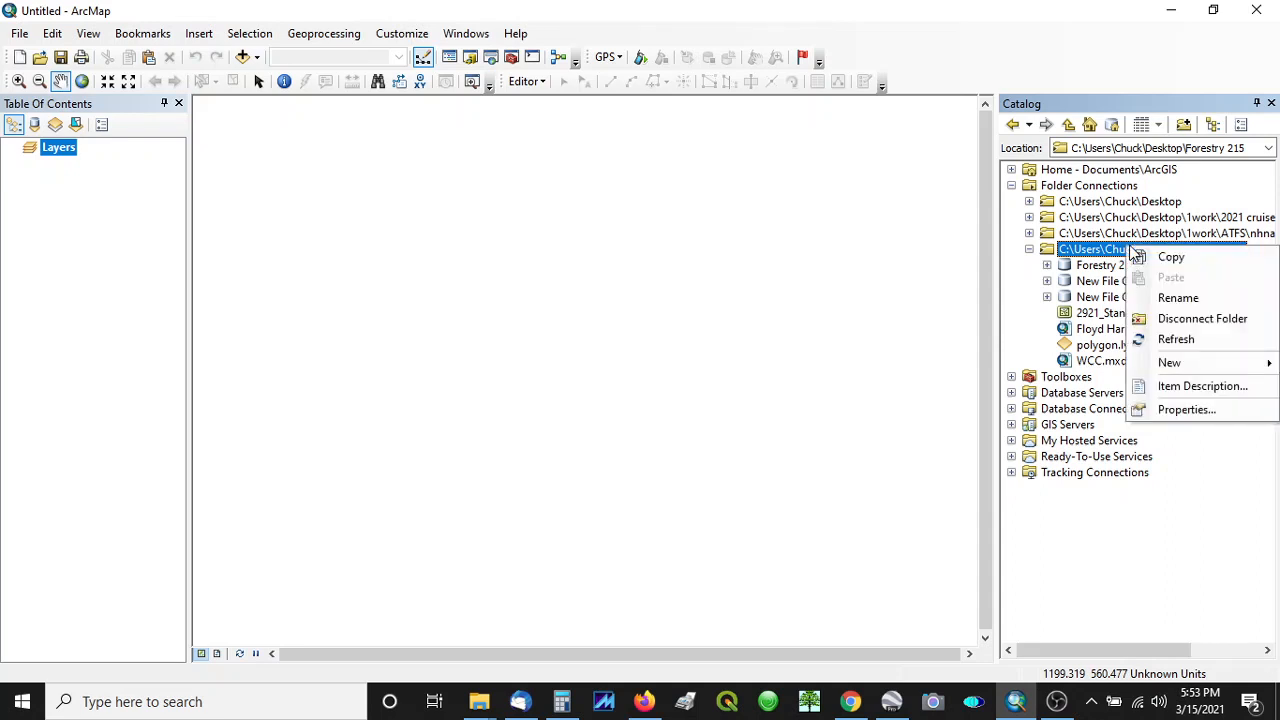
mouse_move(1181, 365)
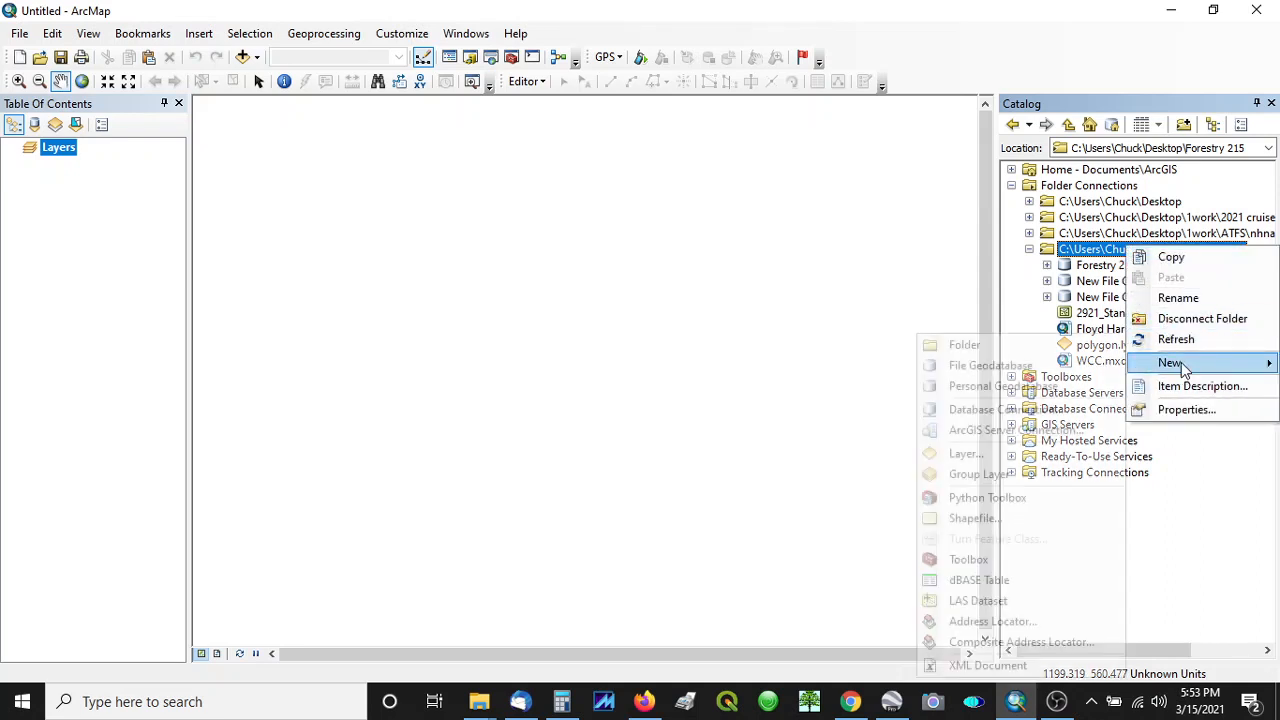
left_click(972, 366)
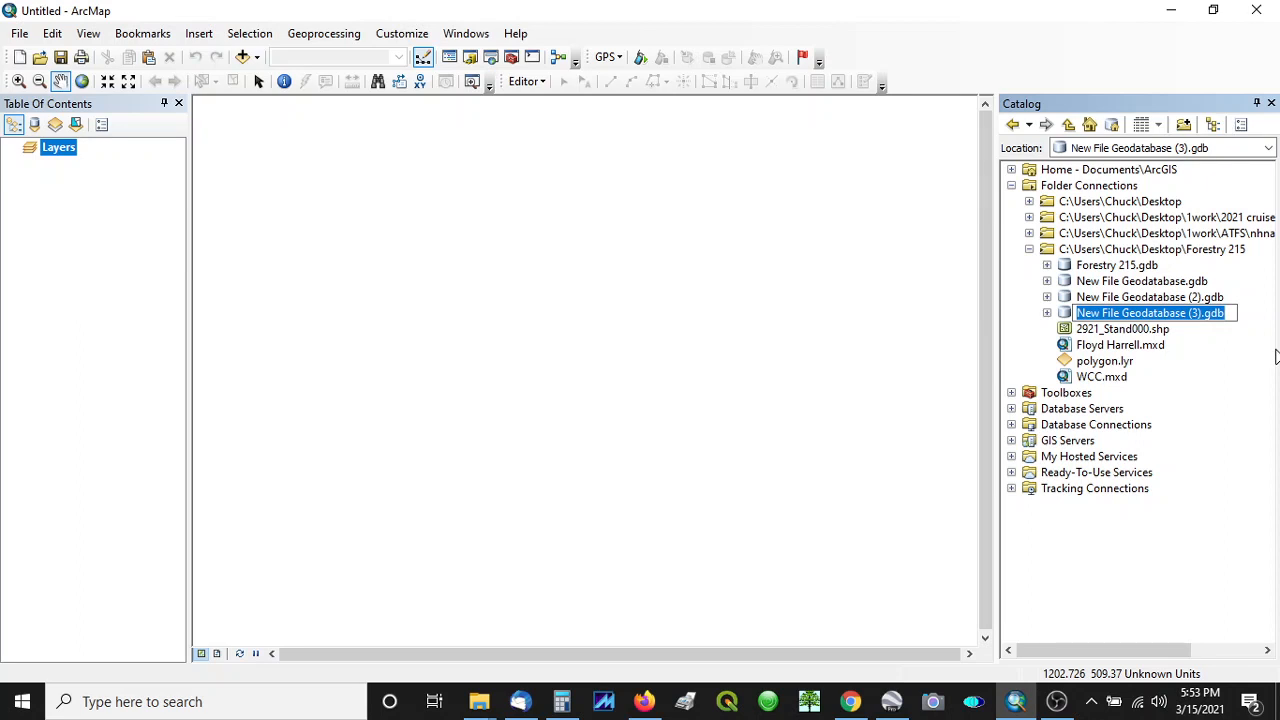
type("March 15")
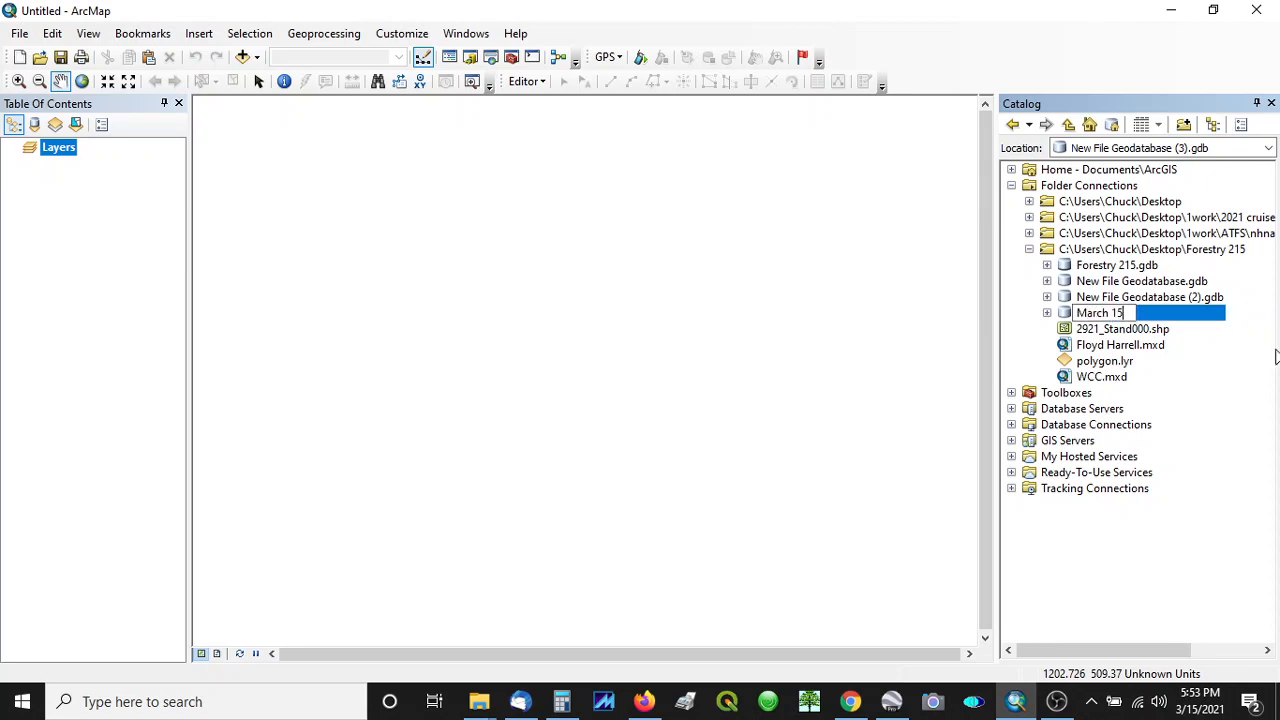
key("Return")
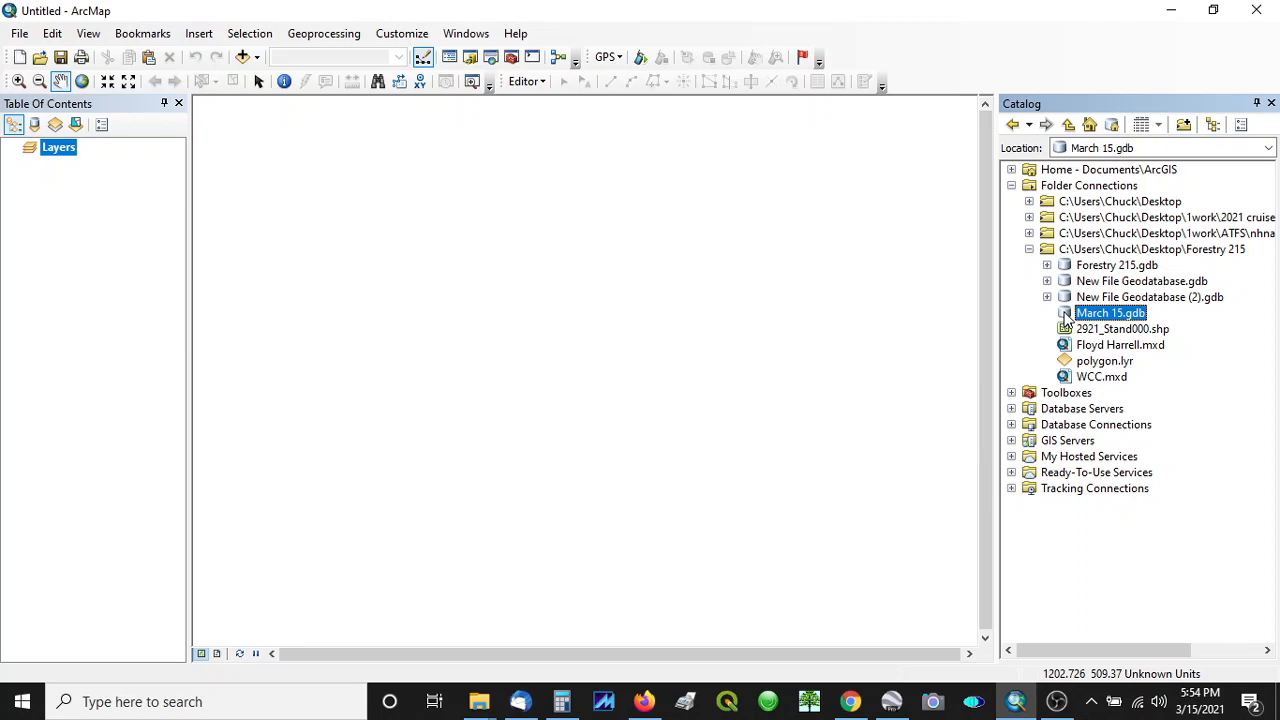
- Start a new feature class in the March 15 geodatabase, named Tract and storing polygon features
right_click(1066, 318)
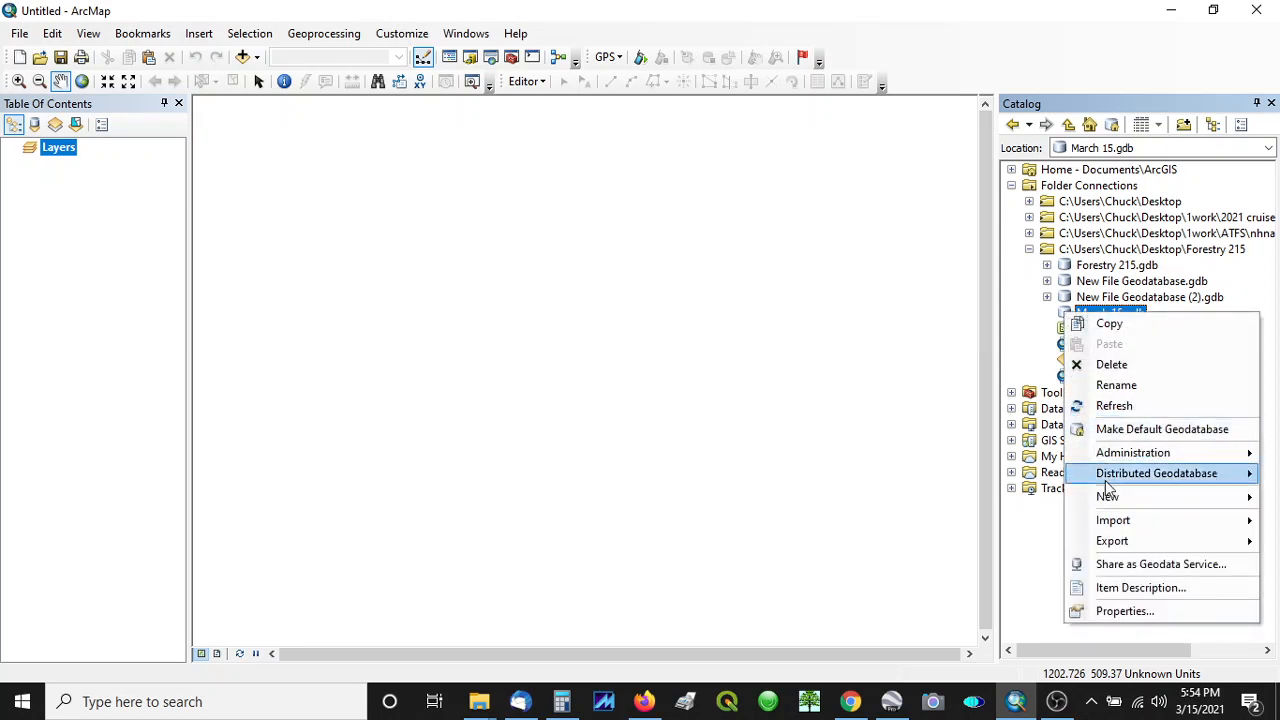
mouse_move(1108, 496)
left_click(1002, 495)
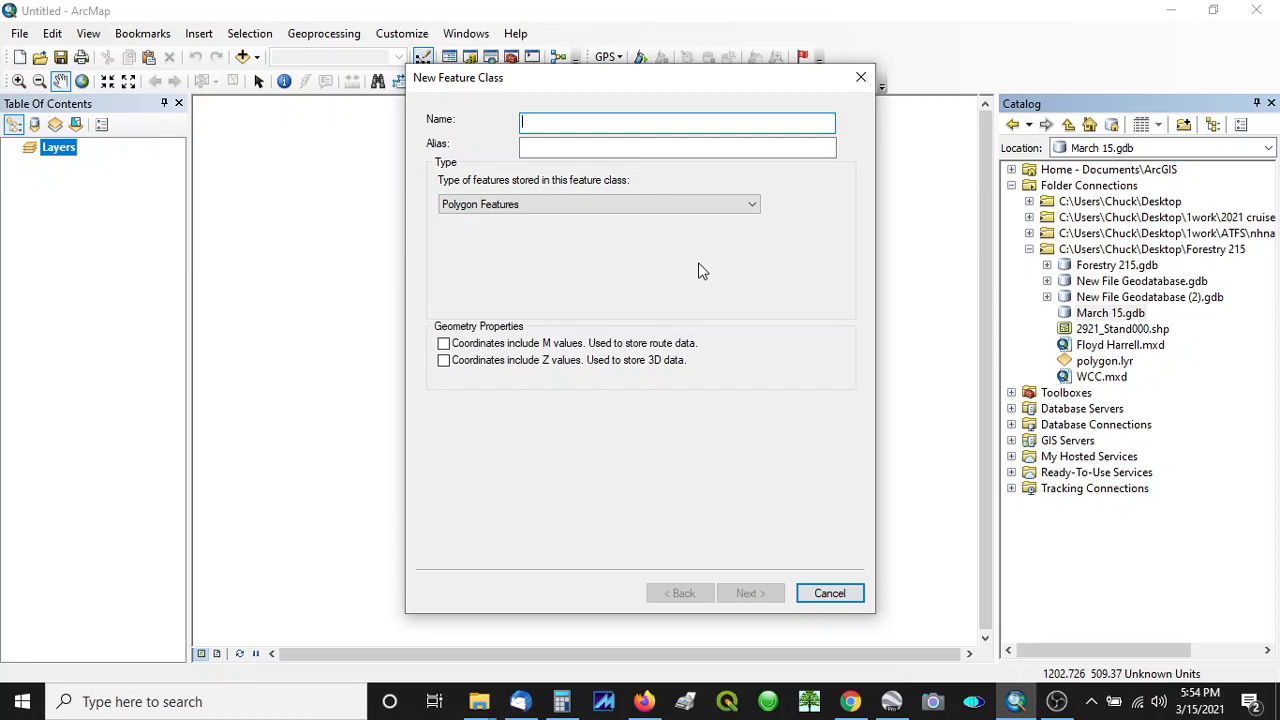
type("Tra")
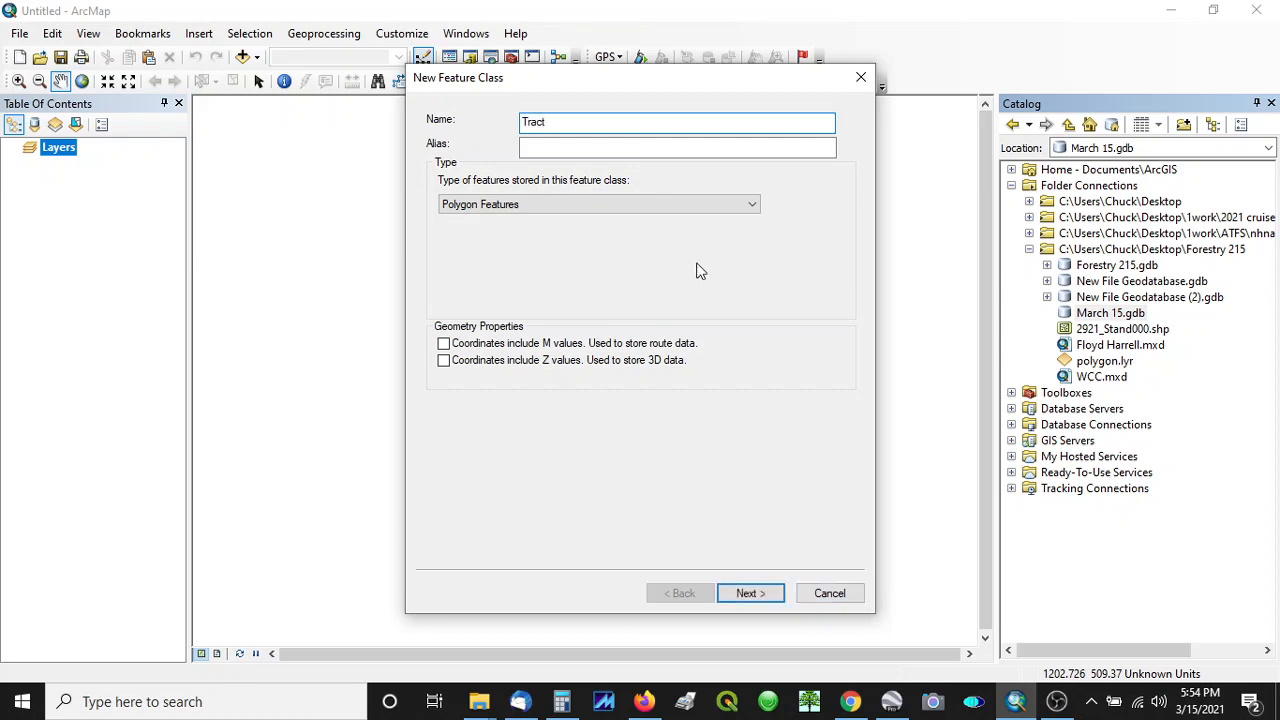
type("ct")
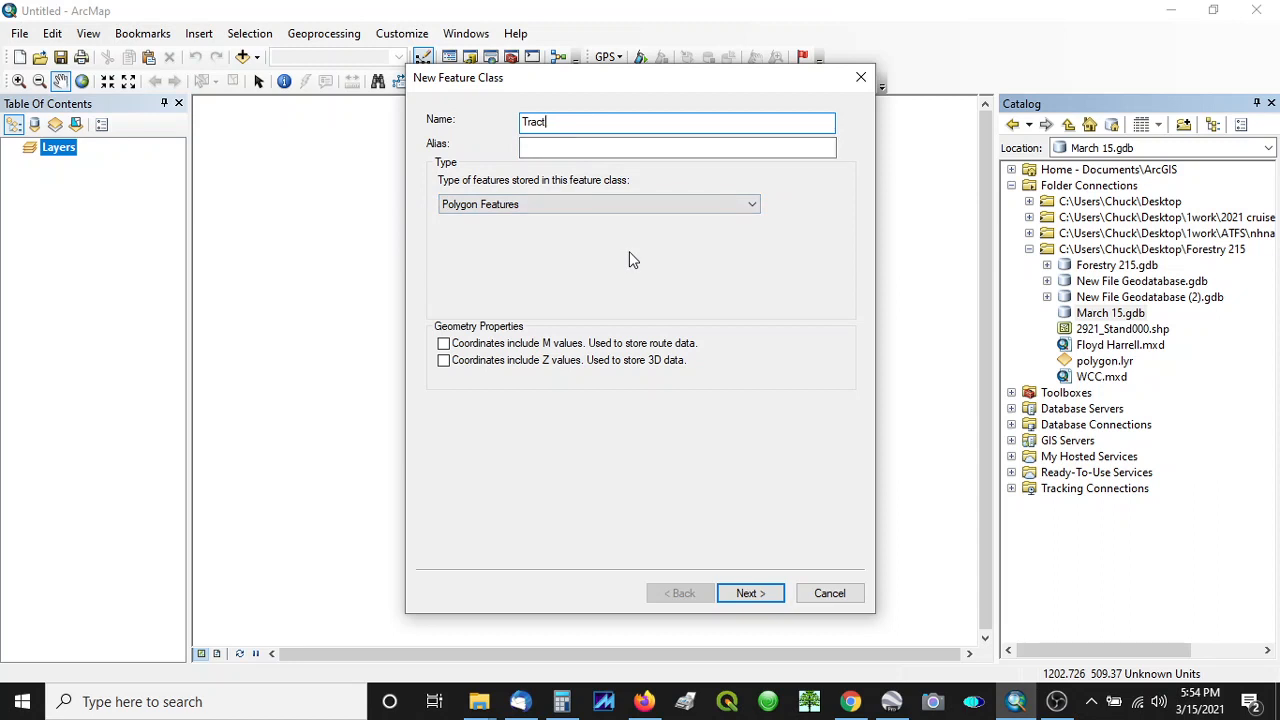
left_click(750, 593)
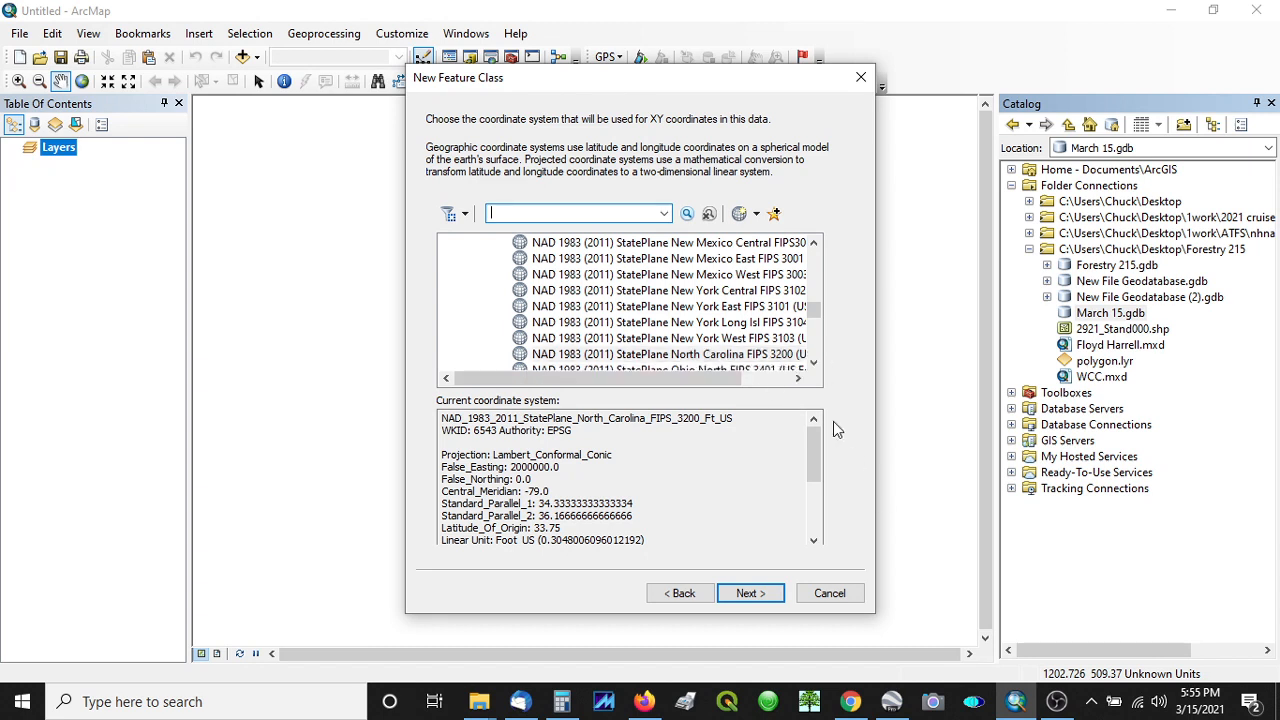
- Choose NAD 1983 (2011) StatePlane North Carolina FIPS 3200 (US Feet) as the coordinate system, accepting the default XY tolerance and storage configuration
left_click_drag(814, 311, 814, 257)
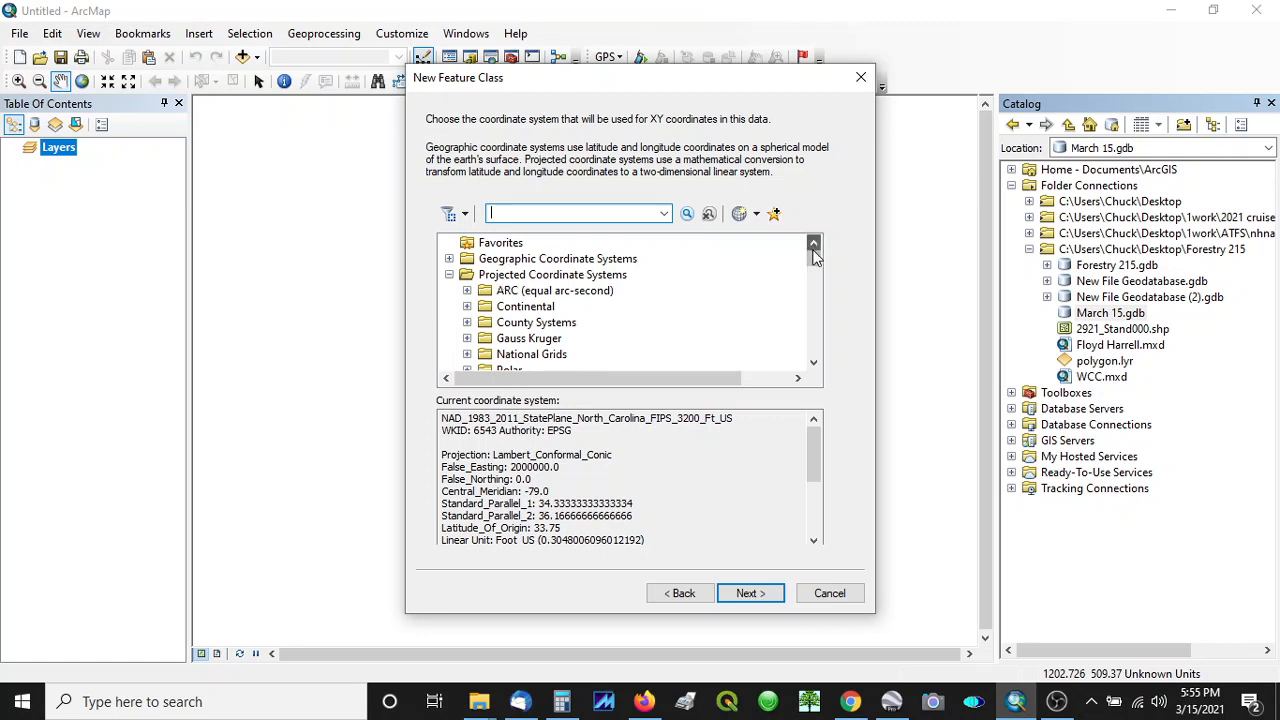
left_click(813, 363)
left_click(813, 363)
left_click(813, 363)
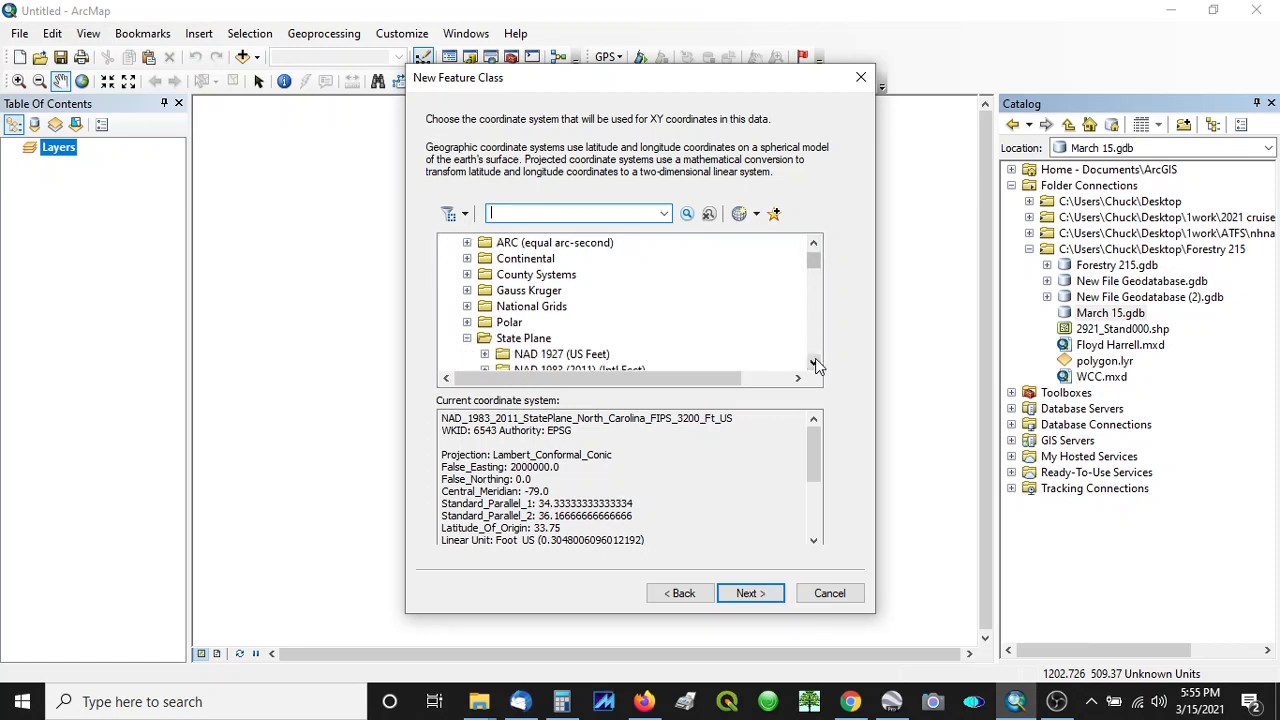
left_click(813, 363)
left_click(813, 363)
left_click(467, 307)
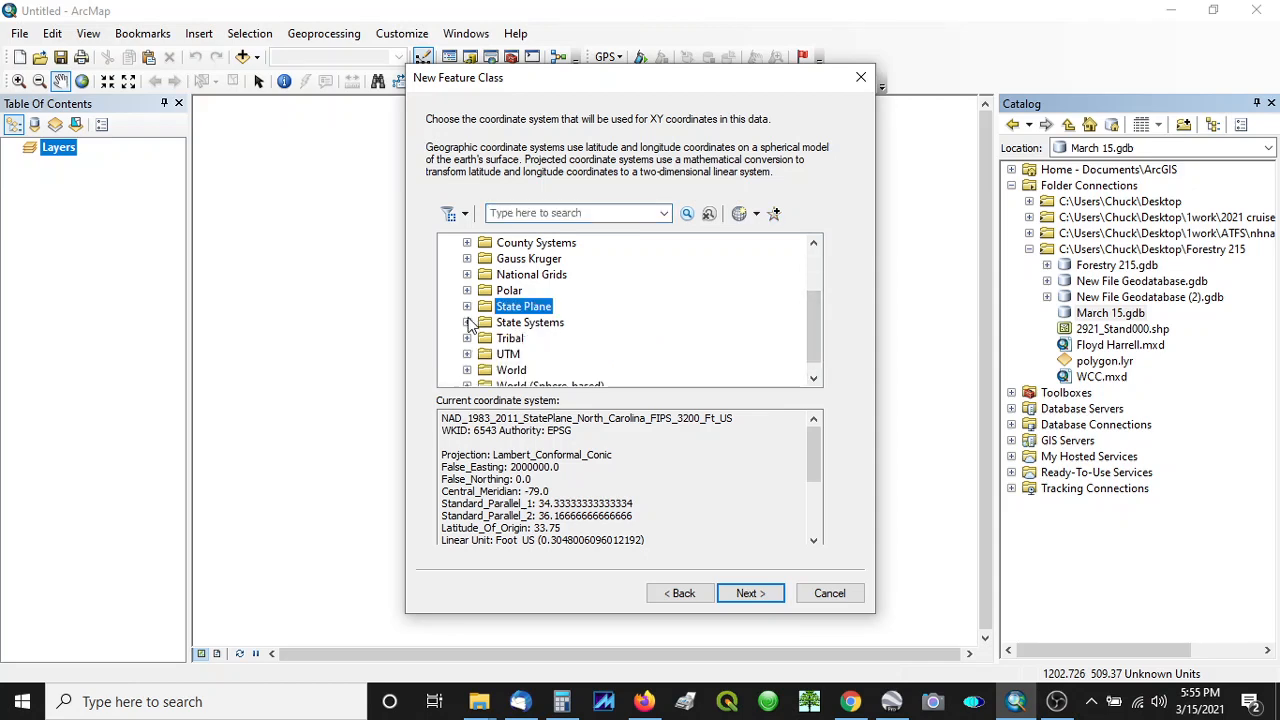
left_click(467, 306)
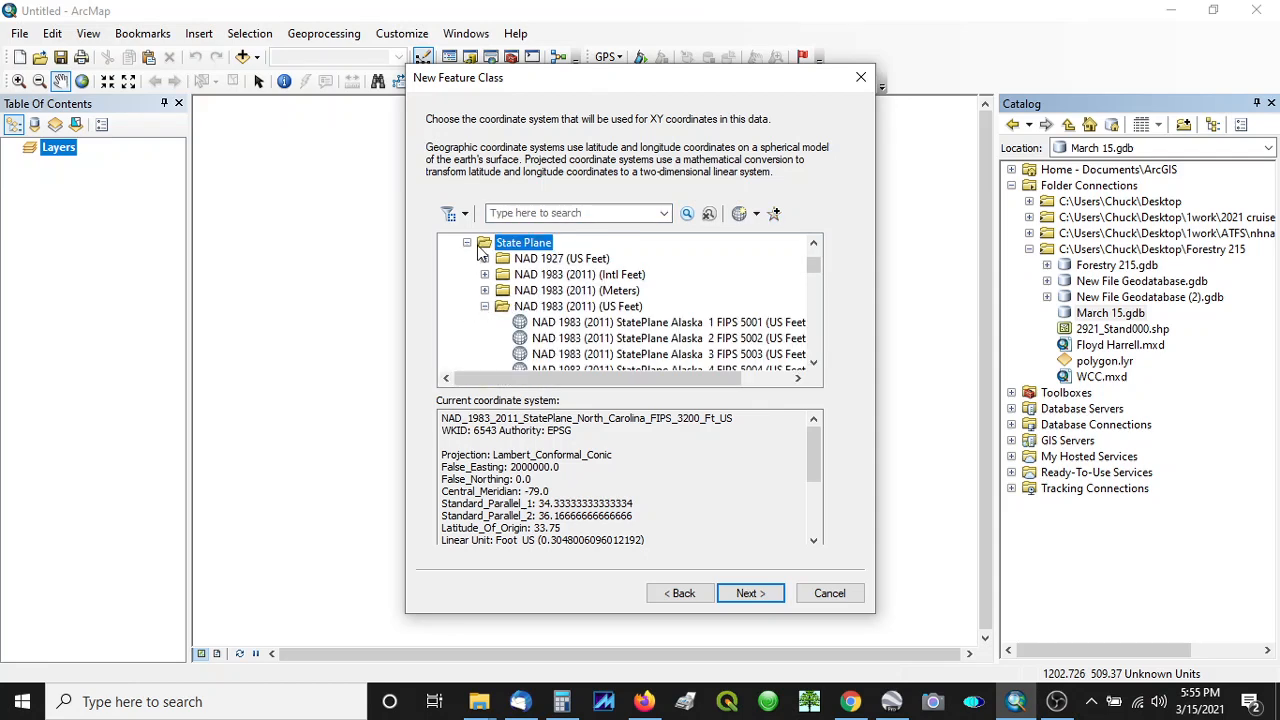
left_click(485, 306)
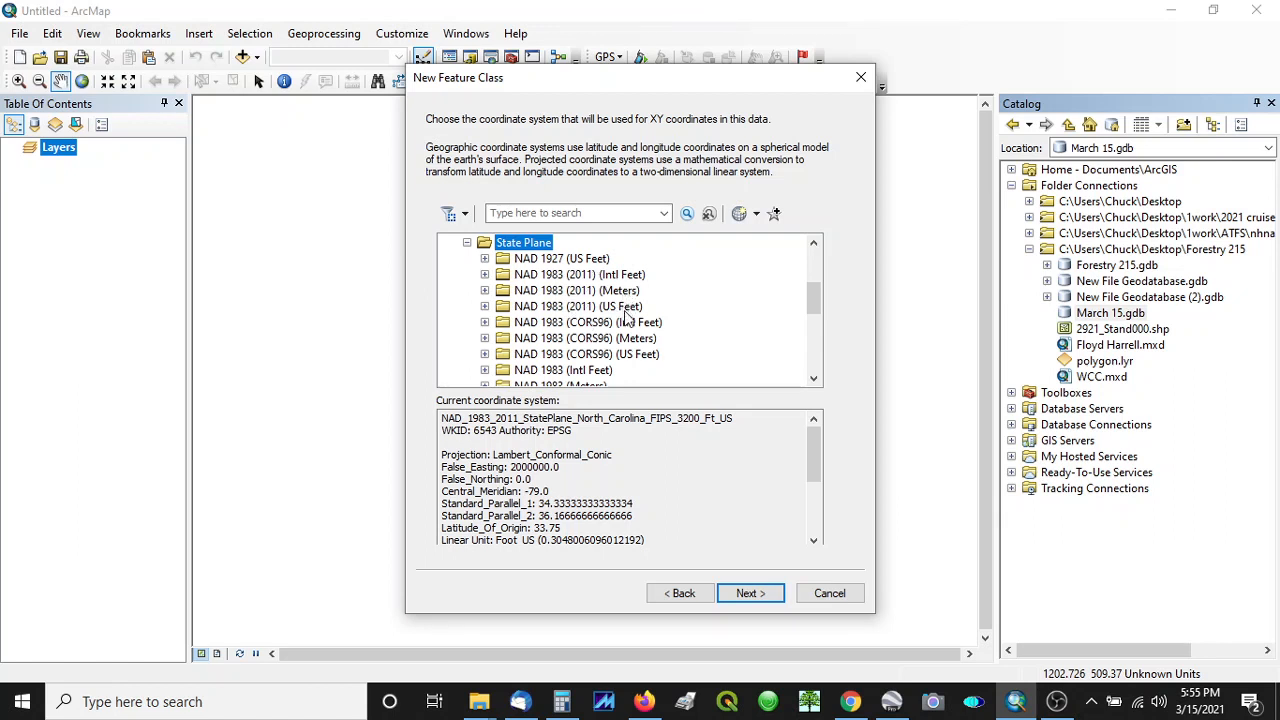
left_click(485, 307)
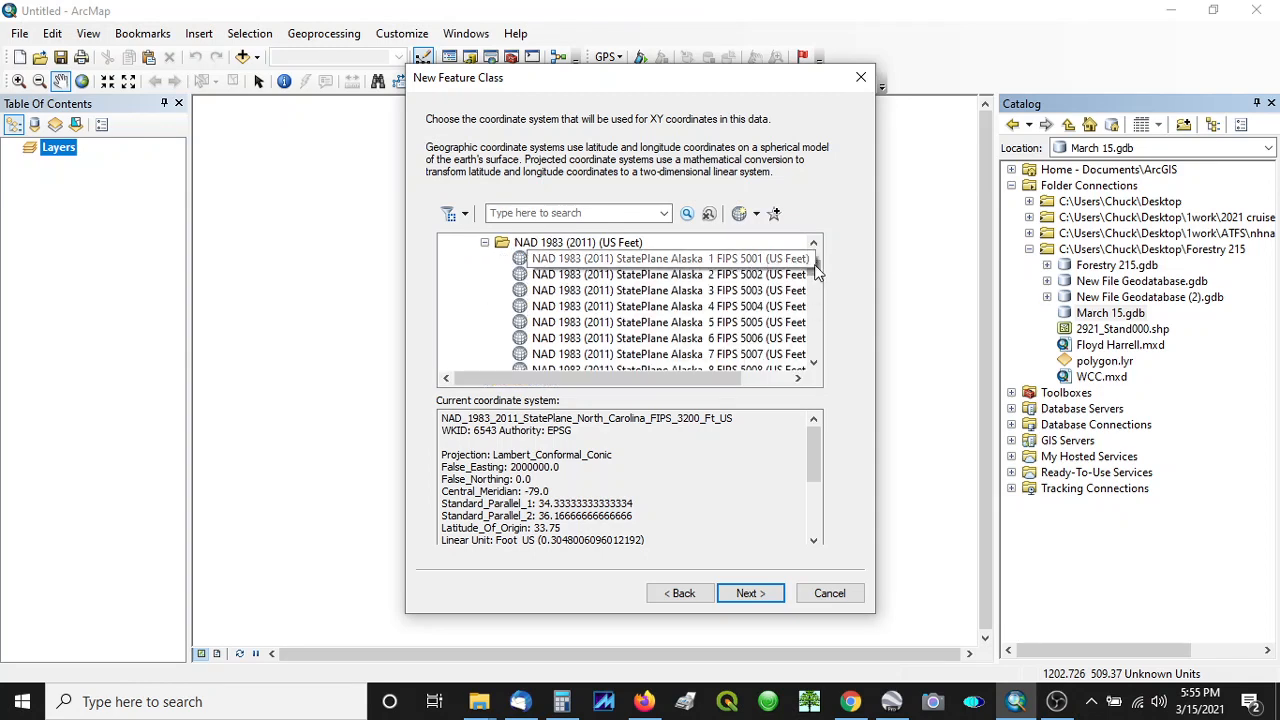
left_click_drag(815, 268, 806, 312)
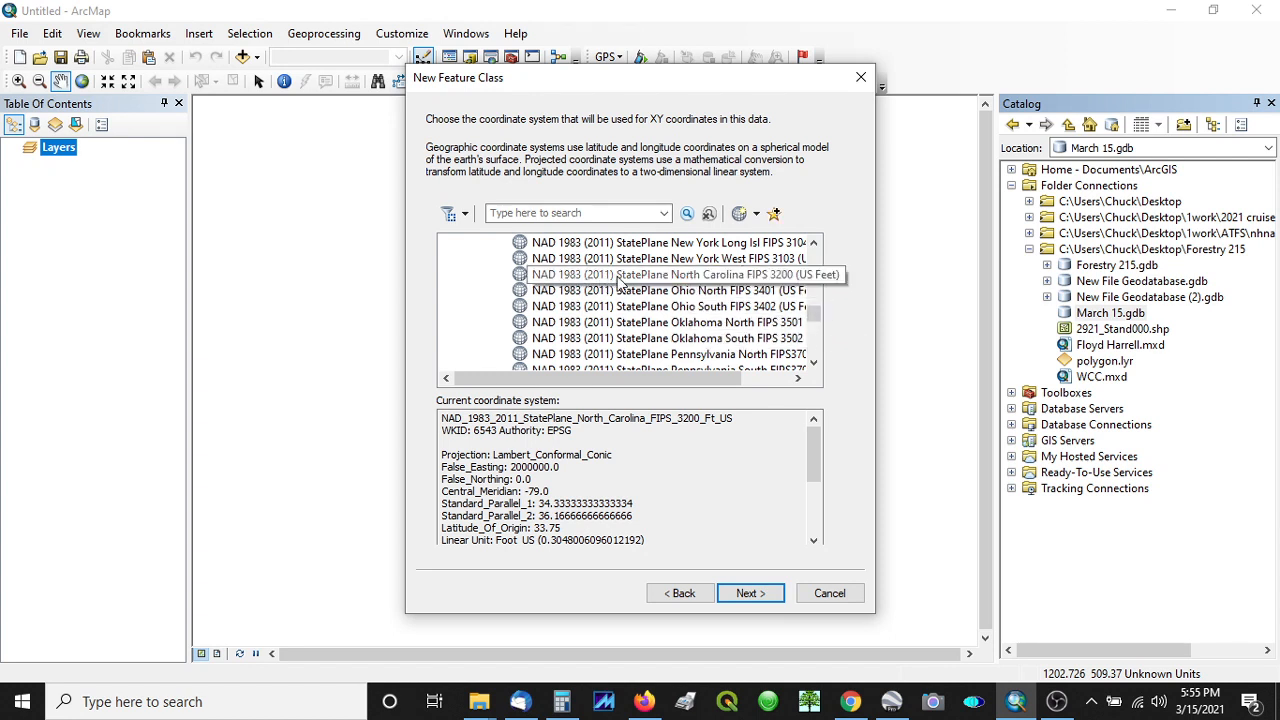
left_click(760, 281)
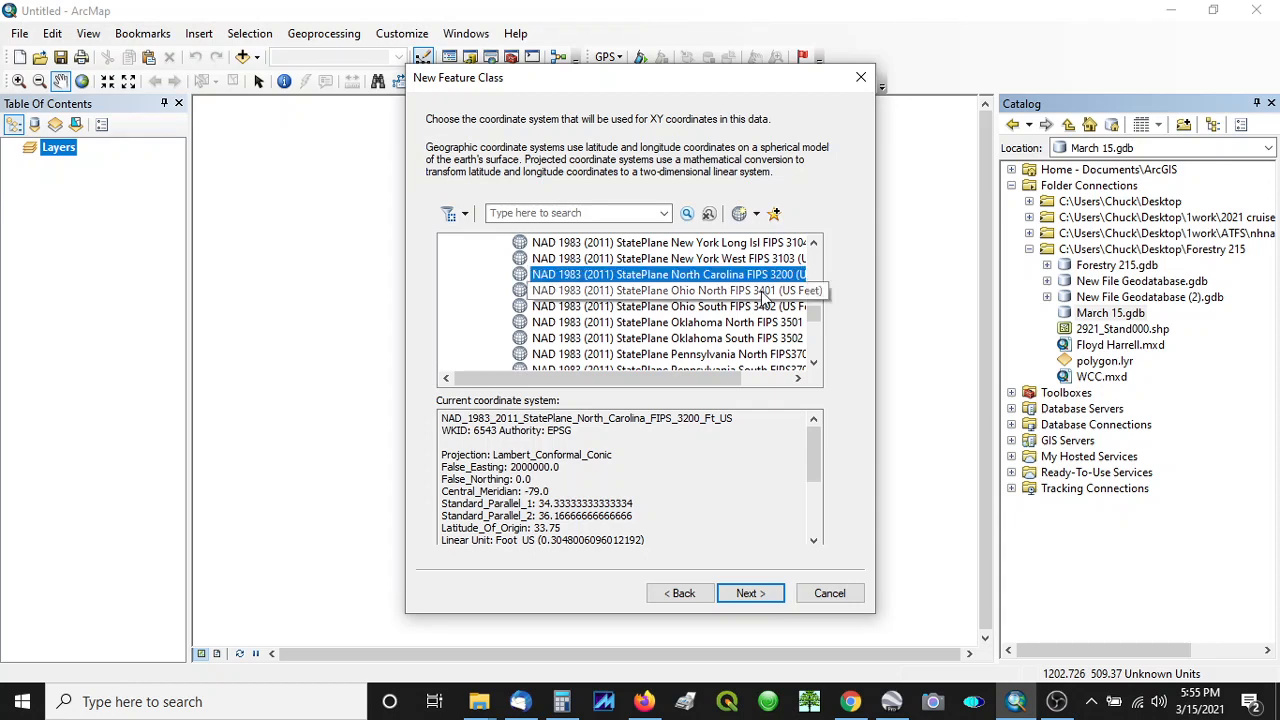
left_click(750, 593)
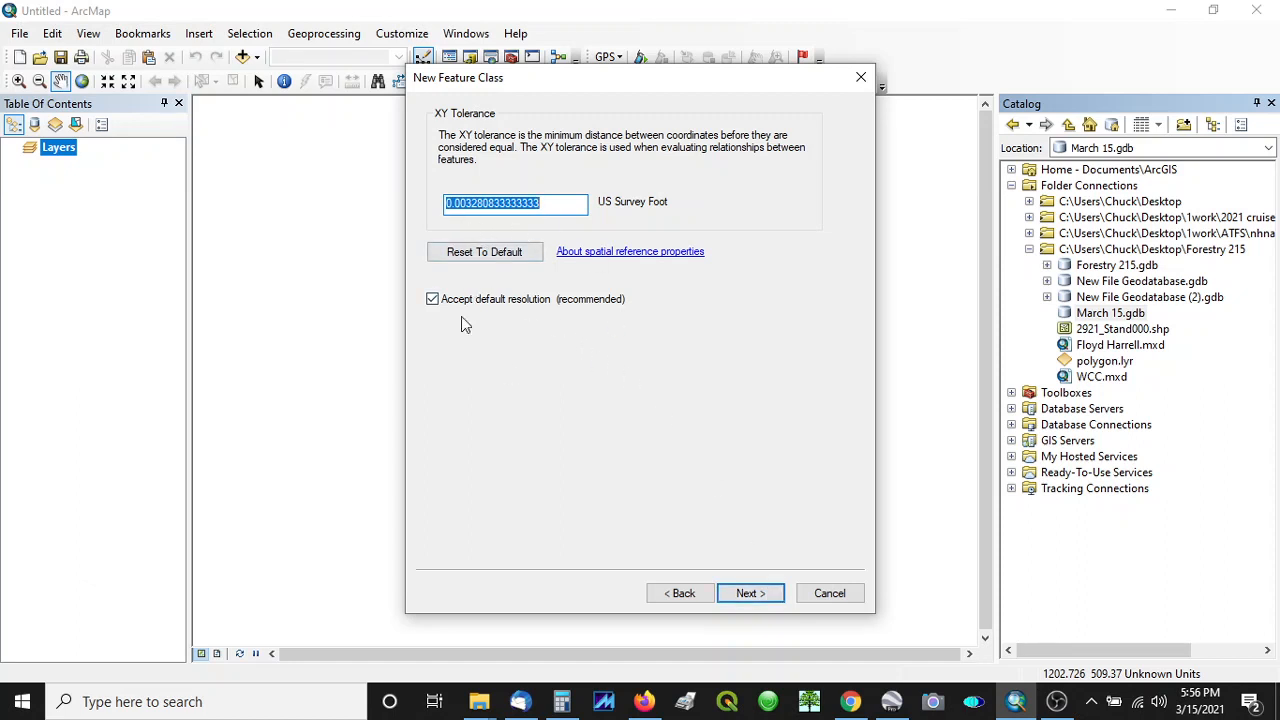
left_click(750, 594)
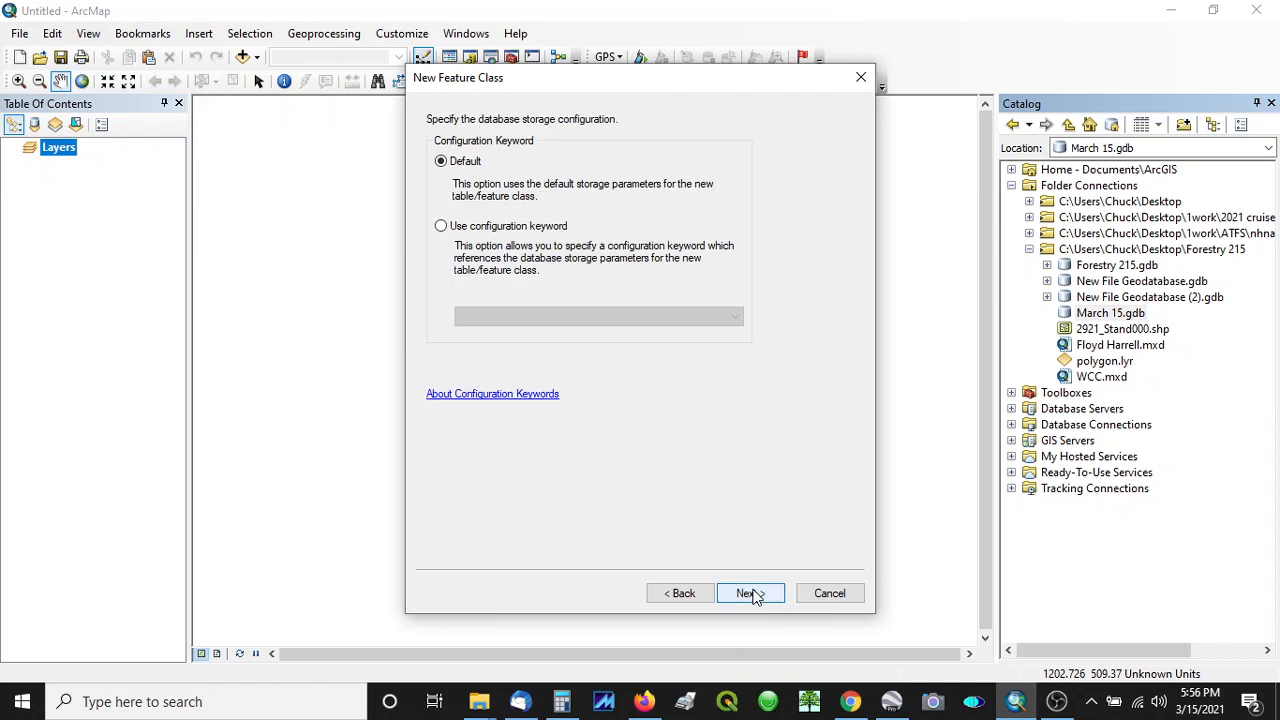
left_click(764, 598)
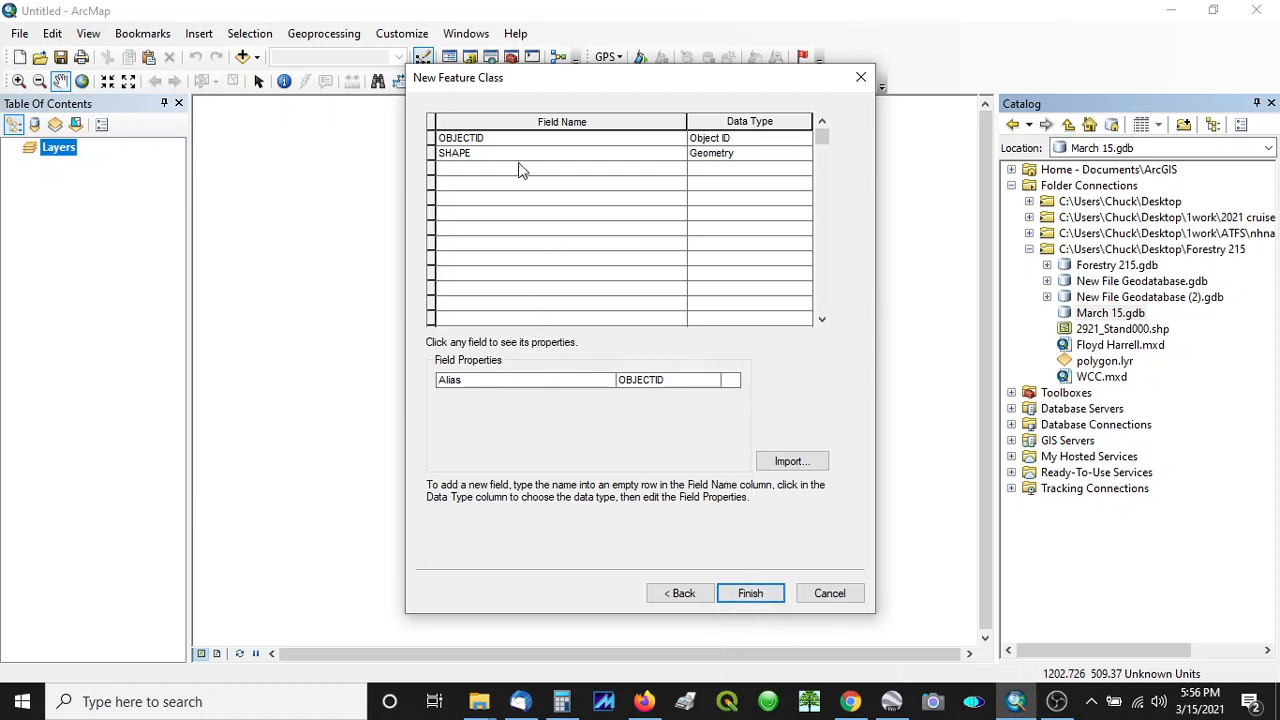
- Add a field named AREA with the Double data type and finish creating the Tract feature class
left_click(458, 170)
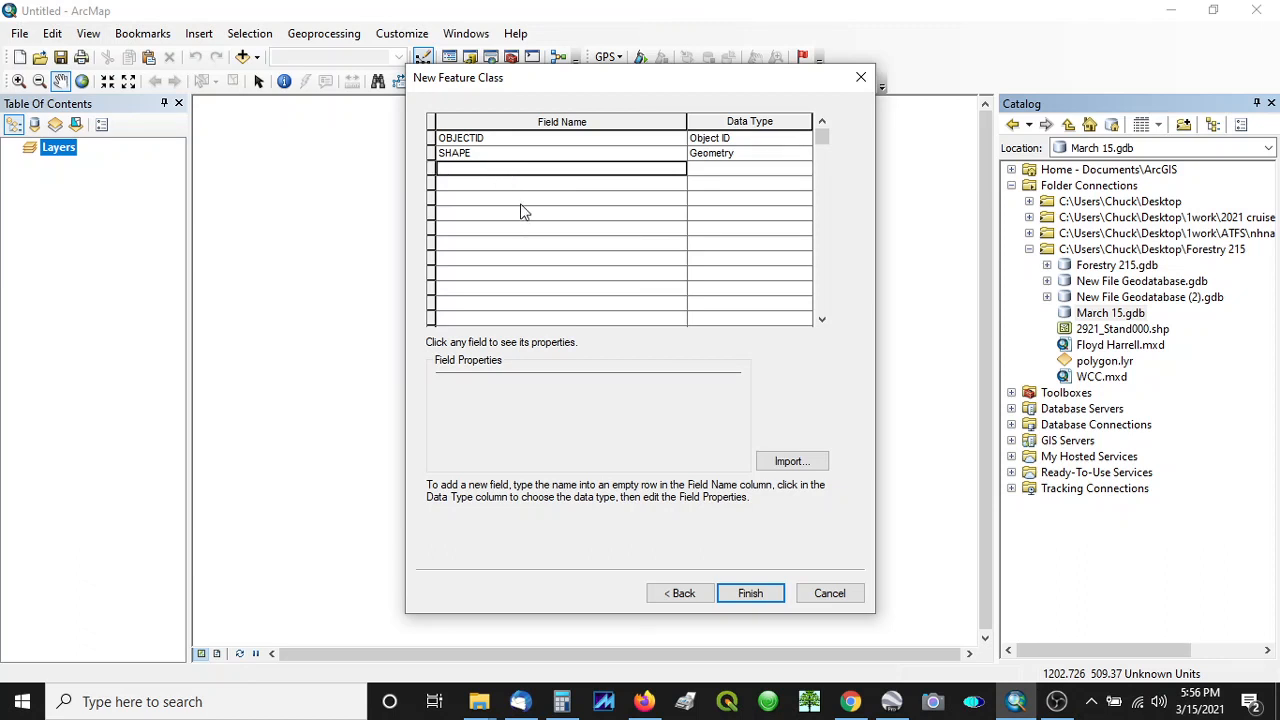
type("AREA")
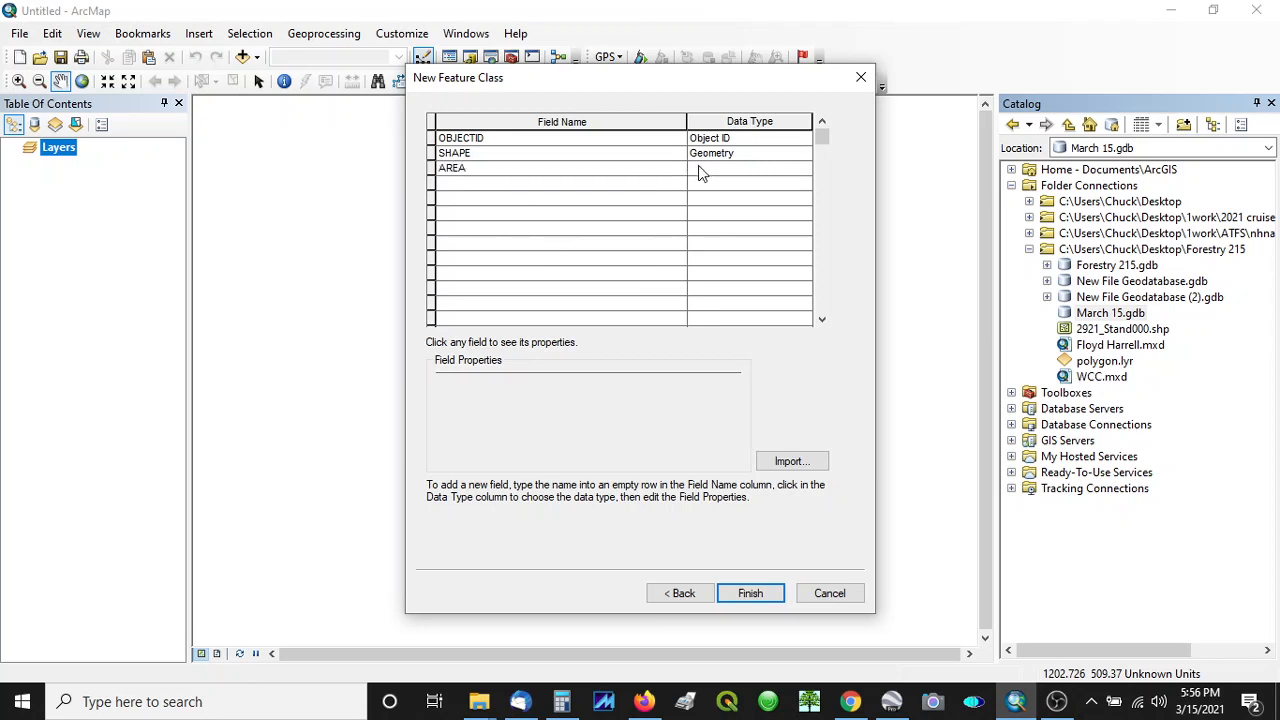
left_click(701, 168)
left_click(702, 168)
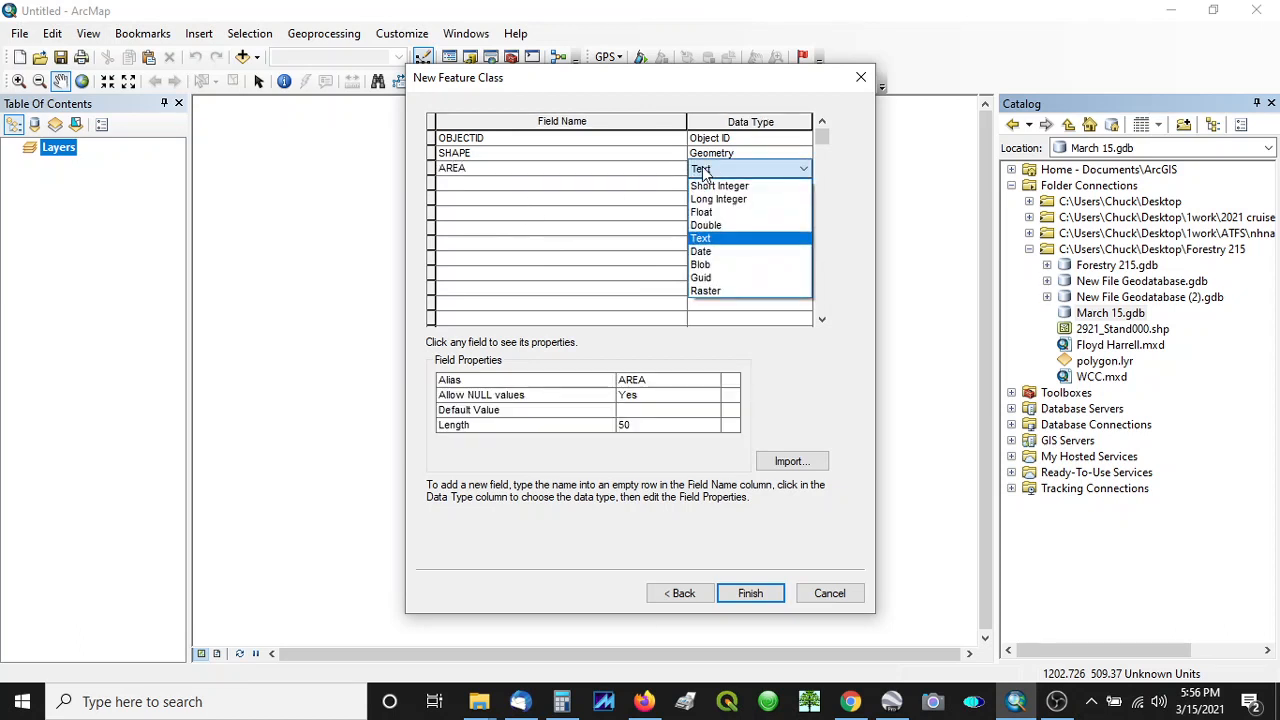
left_click(728, 229)
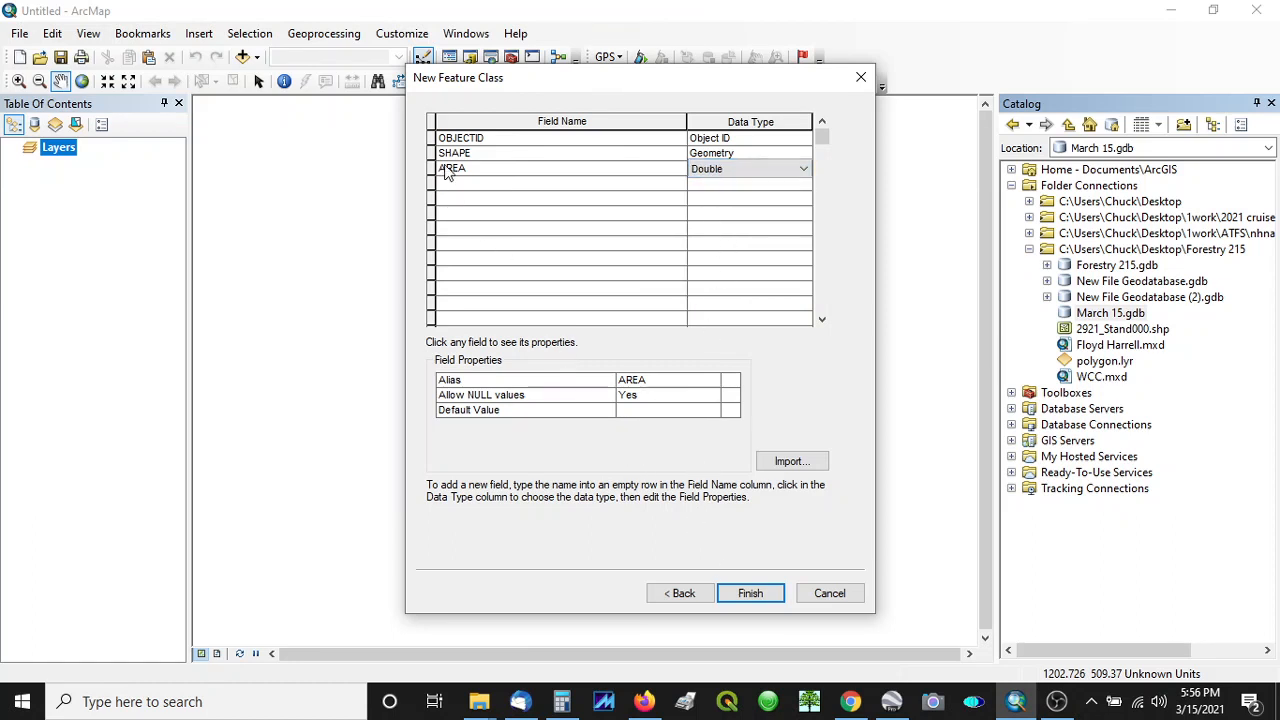
left_click(750, 593)
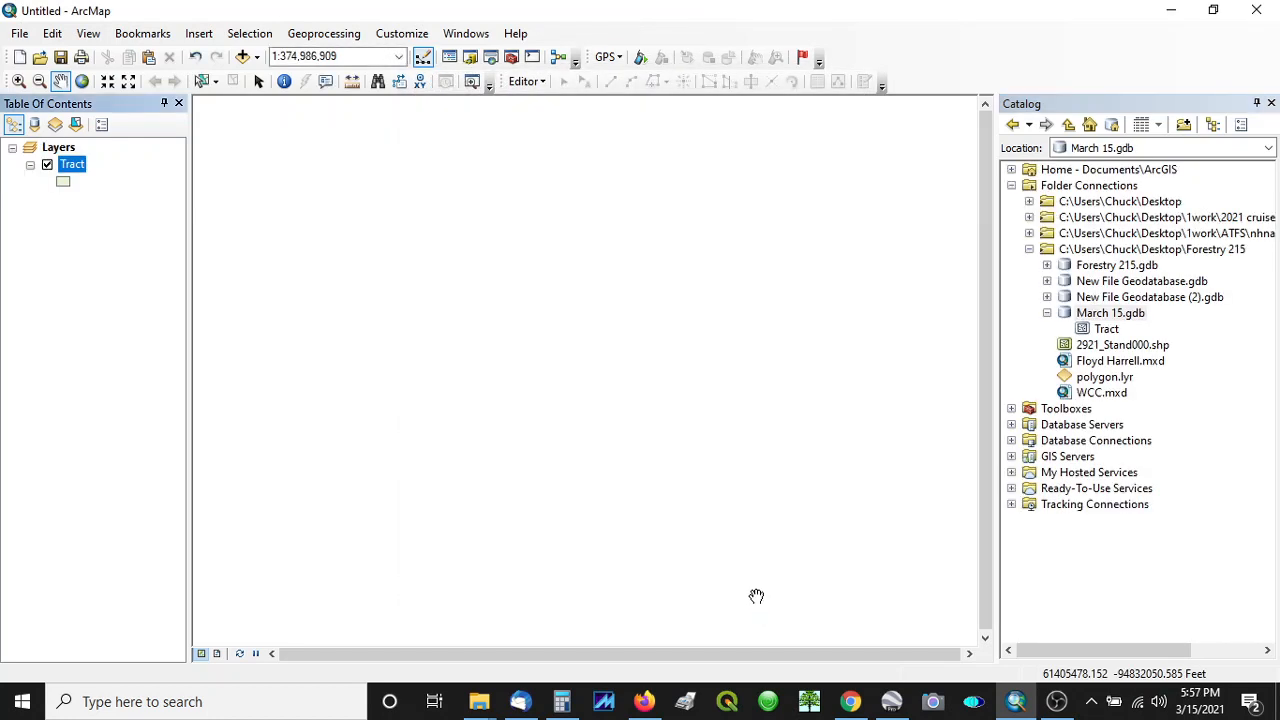
- Start another new feature class in the March 15 geodatabase, named path and storing line features
right_click(1107, 316)
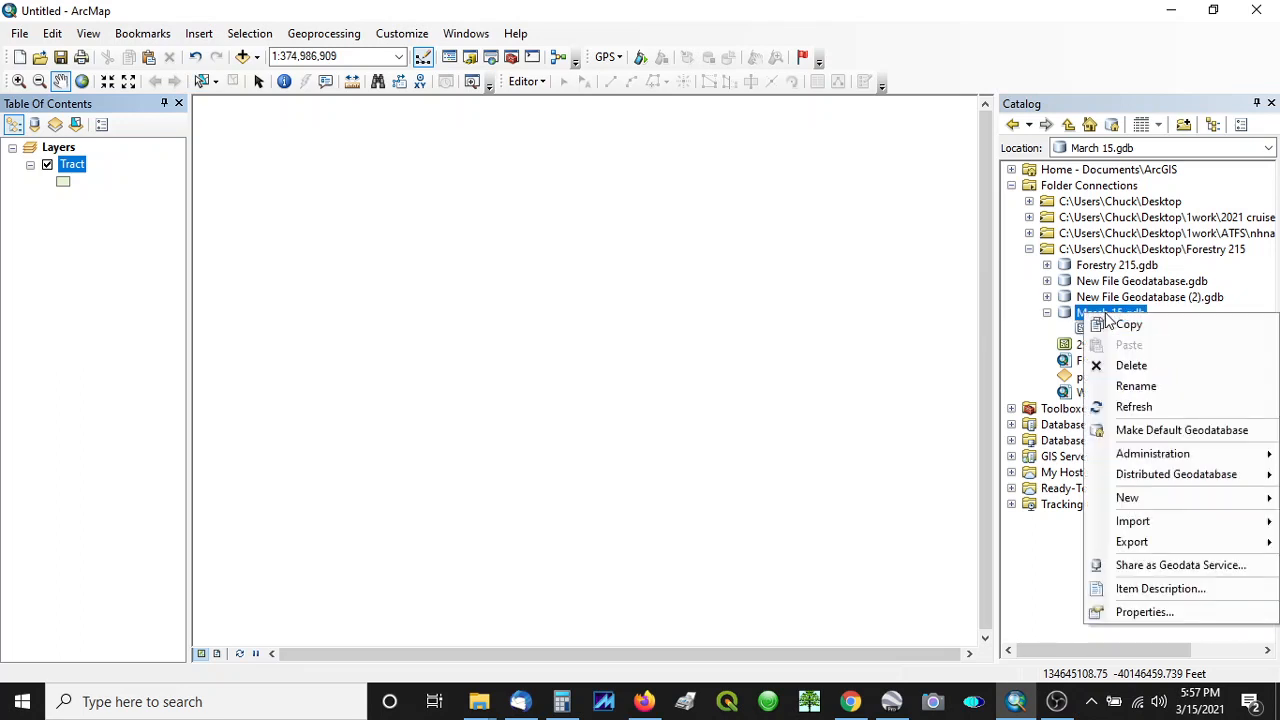
mouse_move(1140, 500)
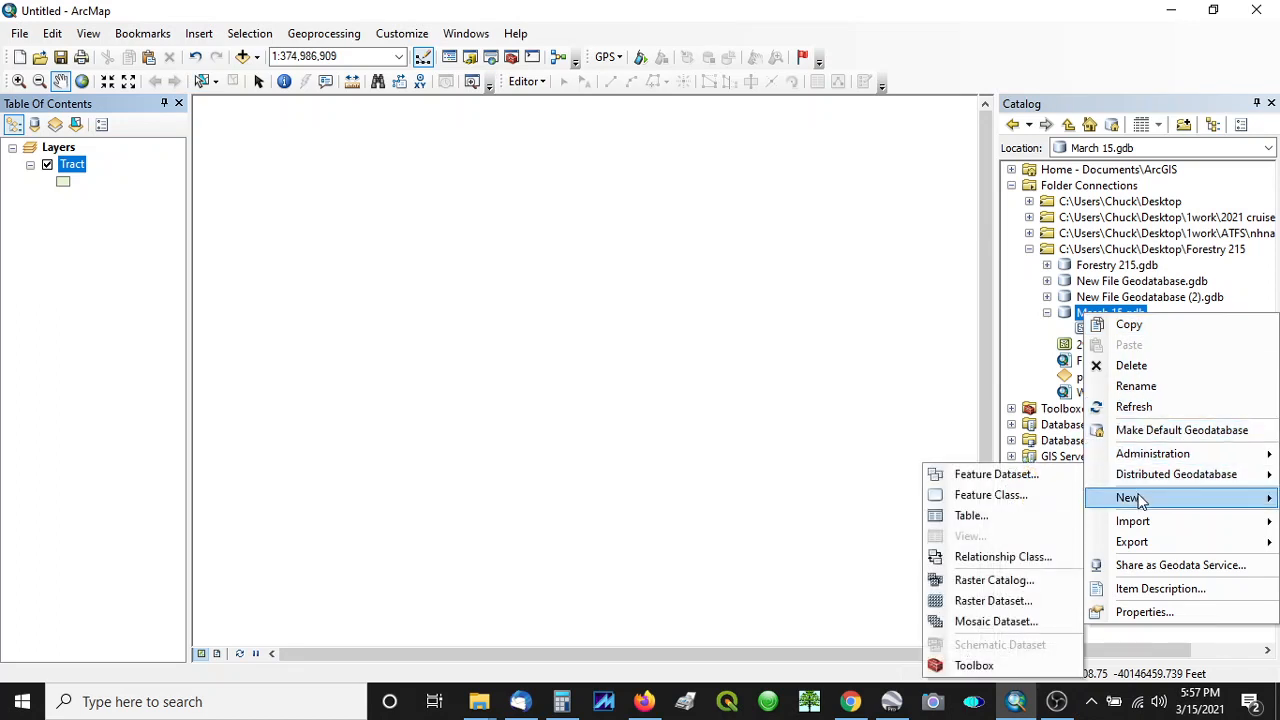
left_click(1040, 495)
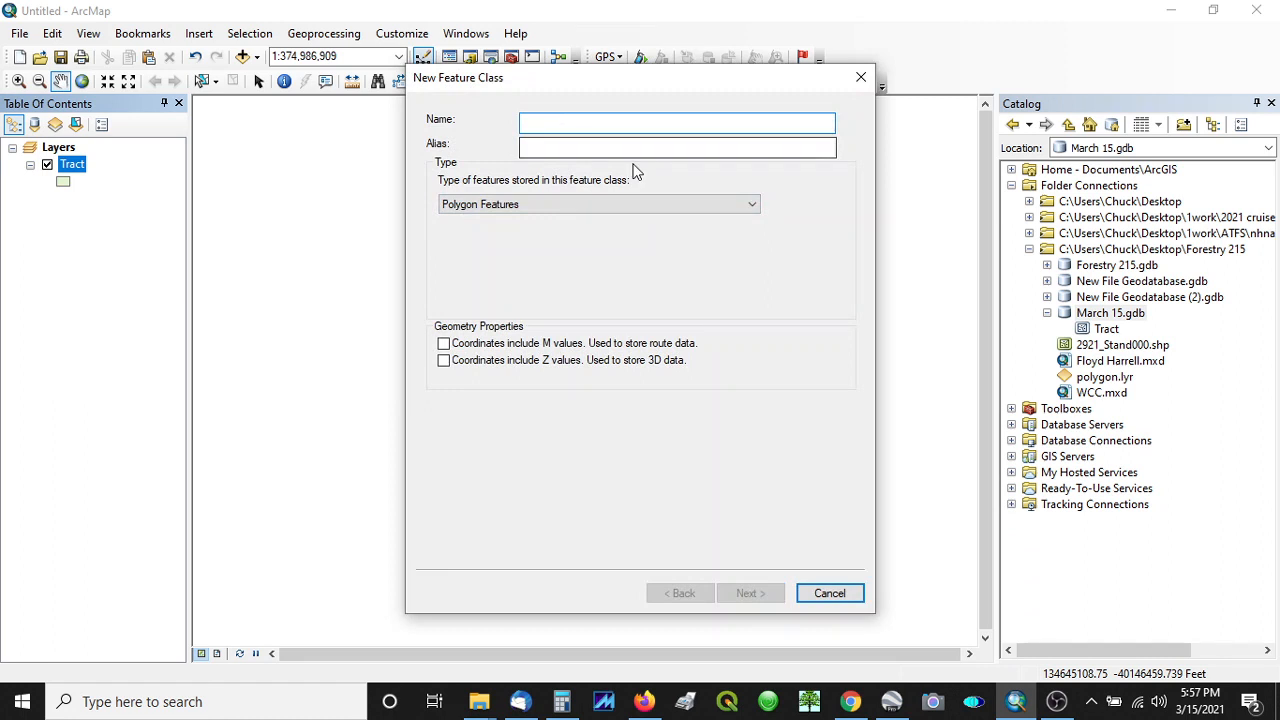
type("path")
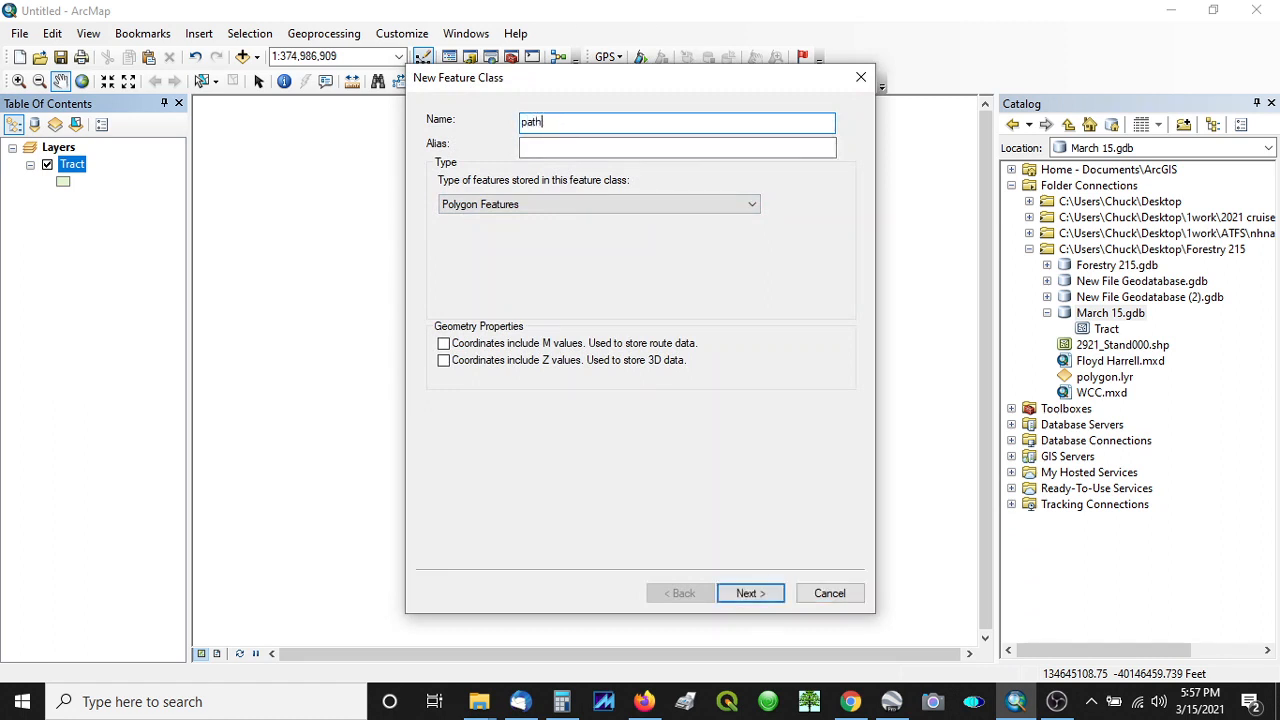
left_click(753, 204)
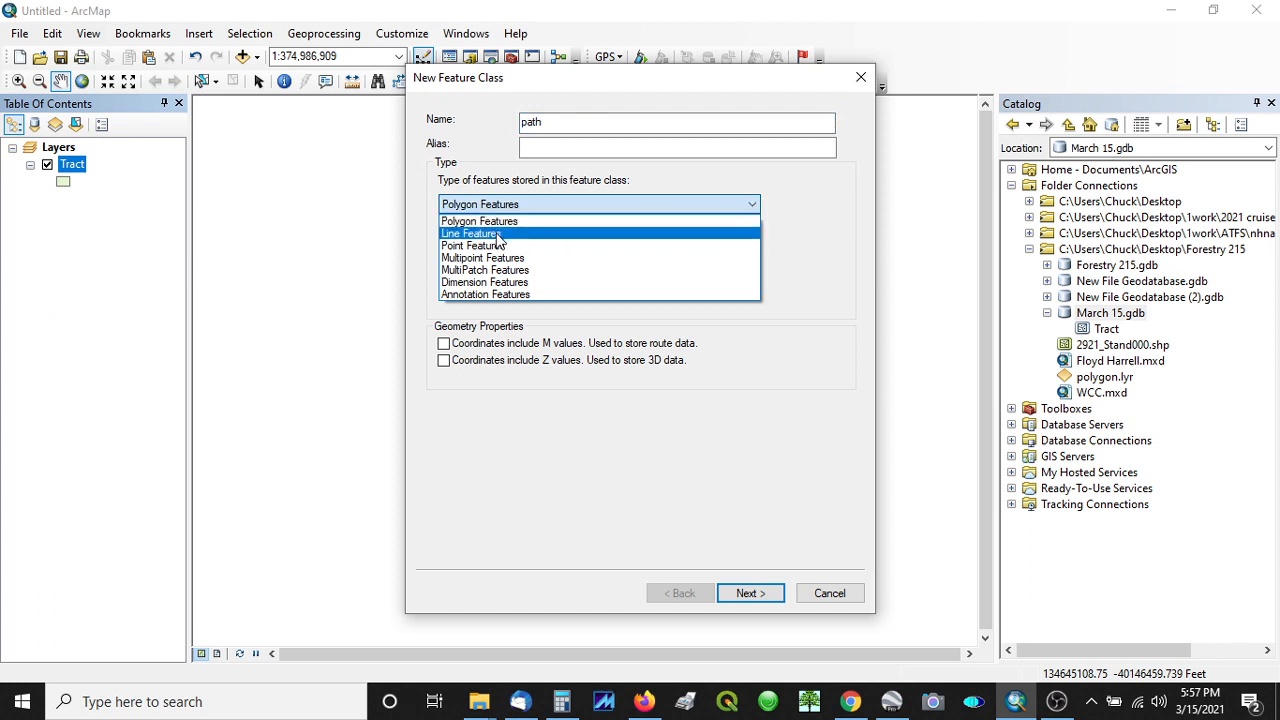
left_click(497, 233)
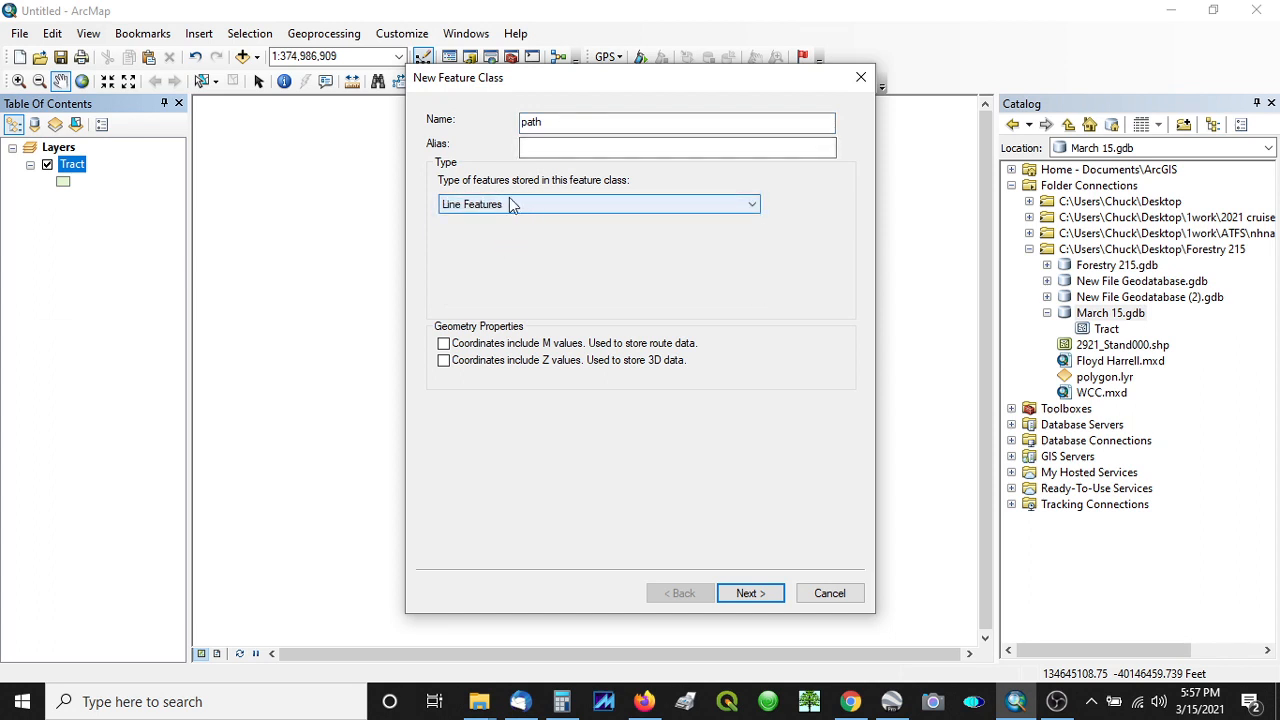
- Create the path feature class with the preset North Carolina State Plane coordinate system, default tolerance, default storage configuration and no extra fields
left_click(744, 594)
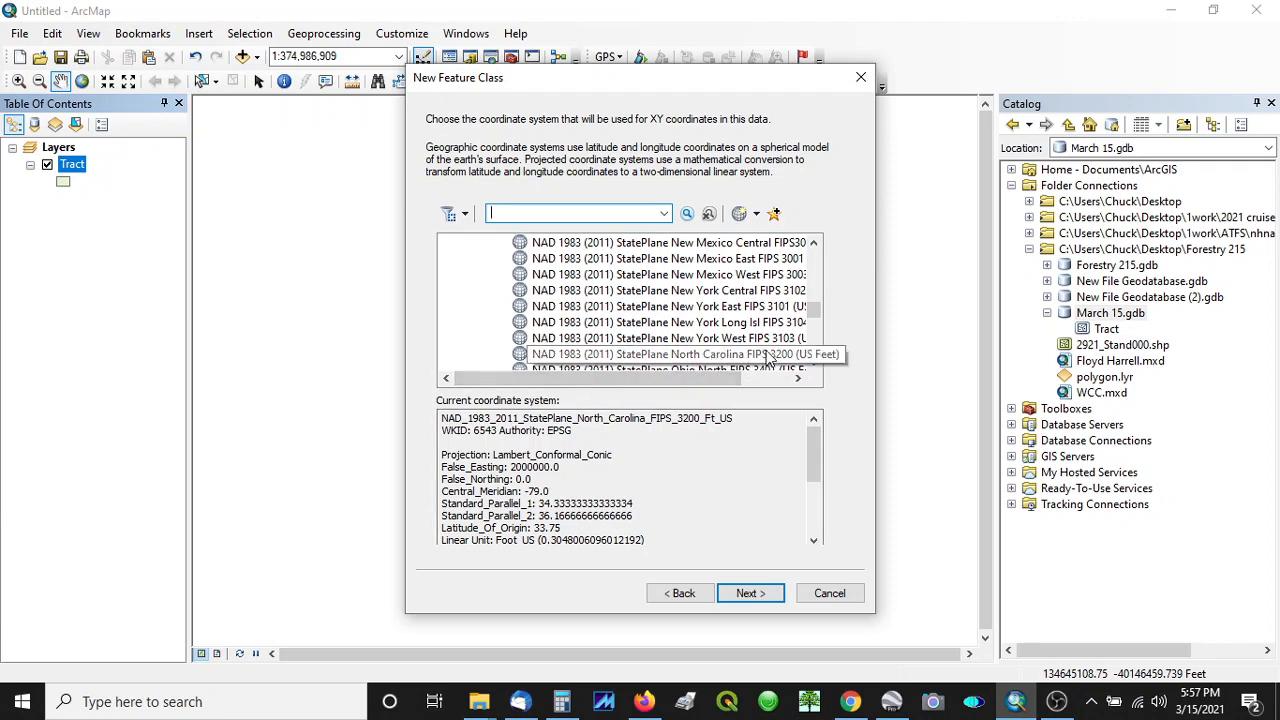
left_click(756, 594)
left_click(750, 594)
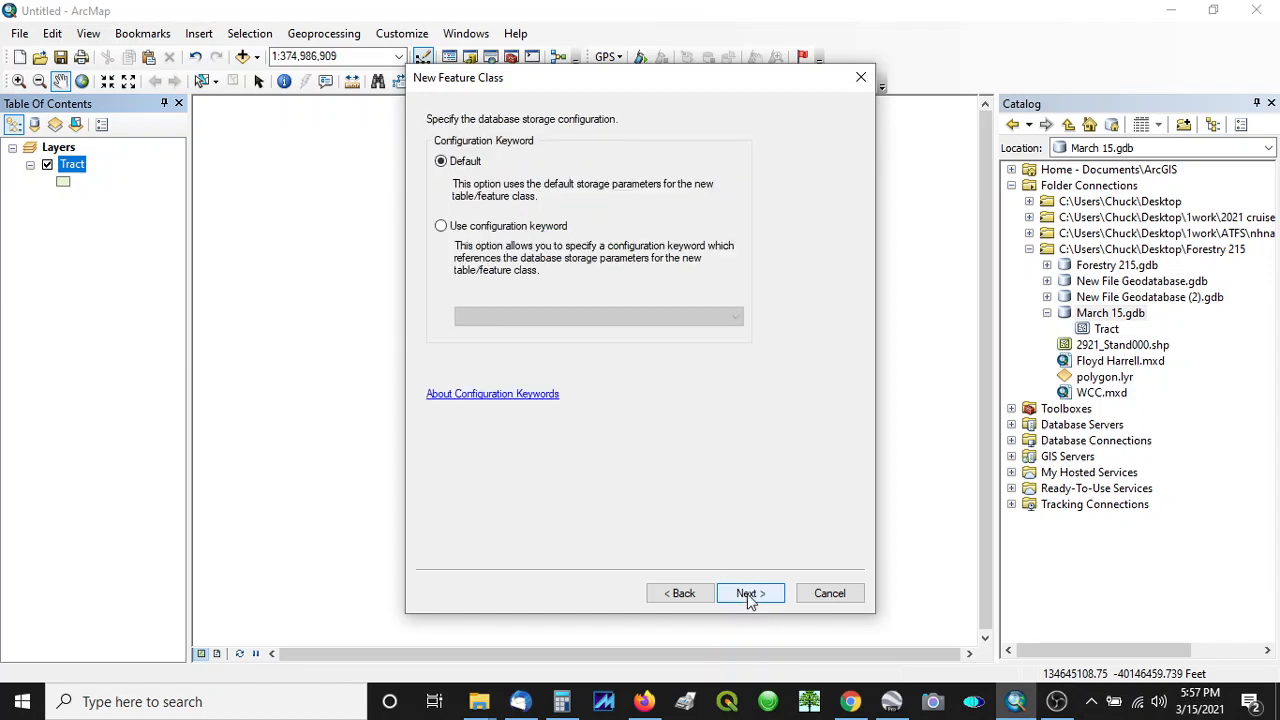
left_click(750, 594)
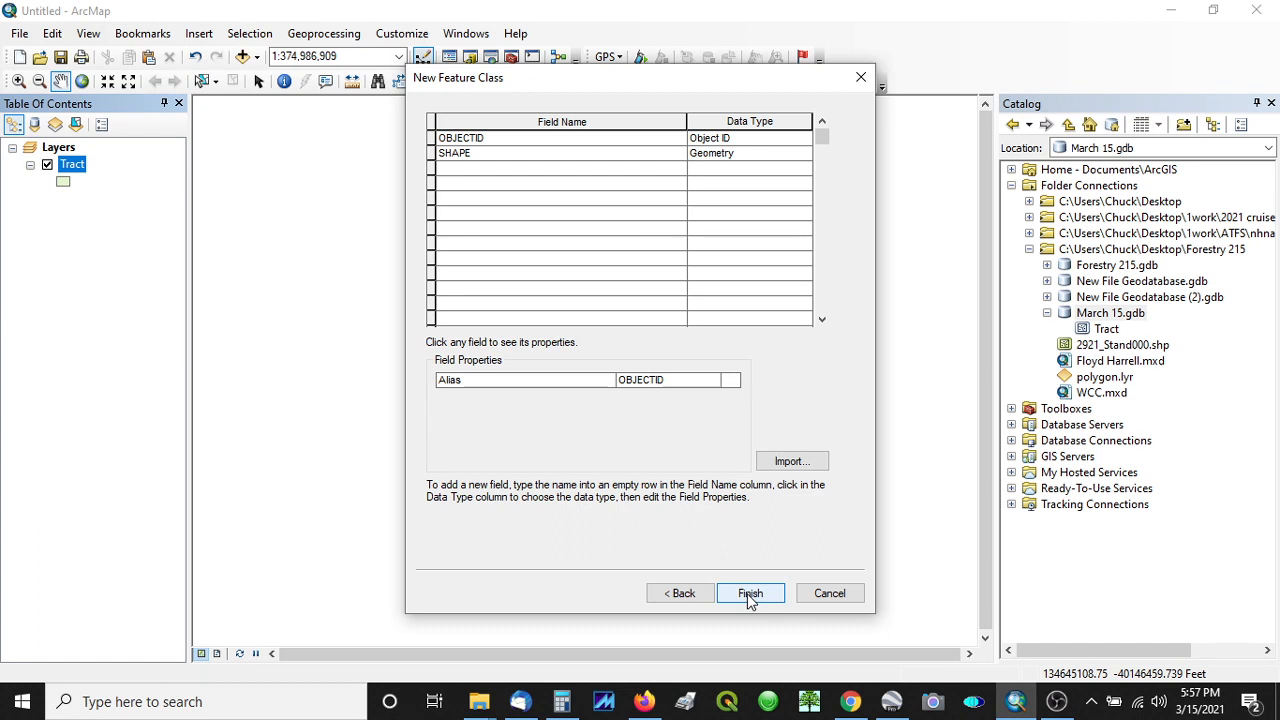
left_click(750, 593)
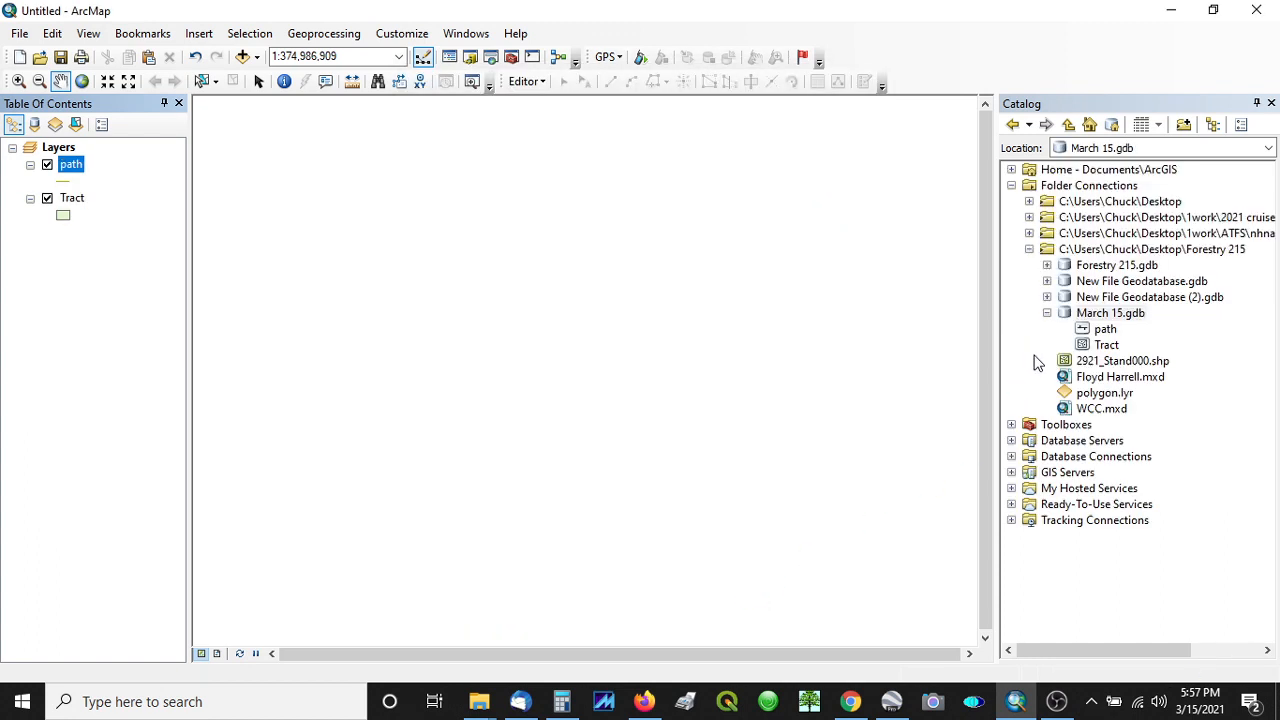
- Start a third new feature class in the March 15 geodatabase, named point and storing point features
right_click(1134, 318)
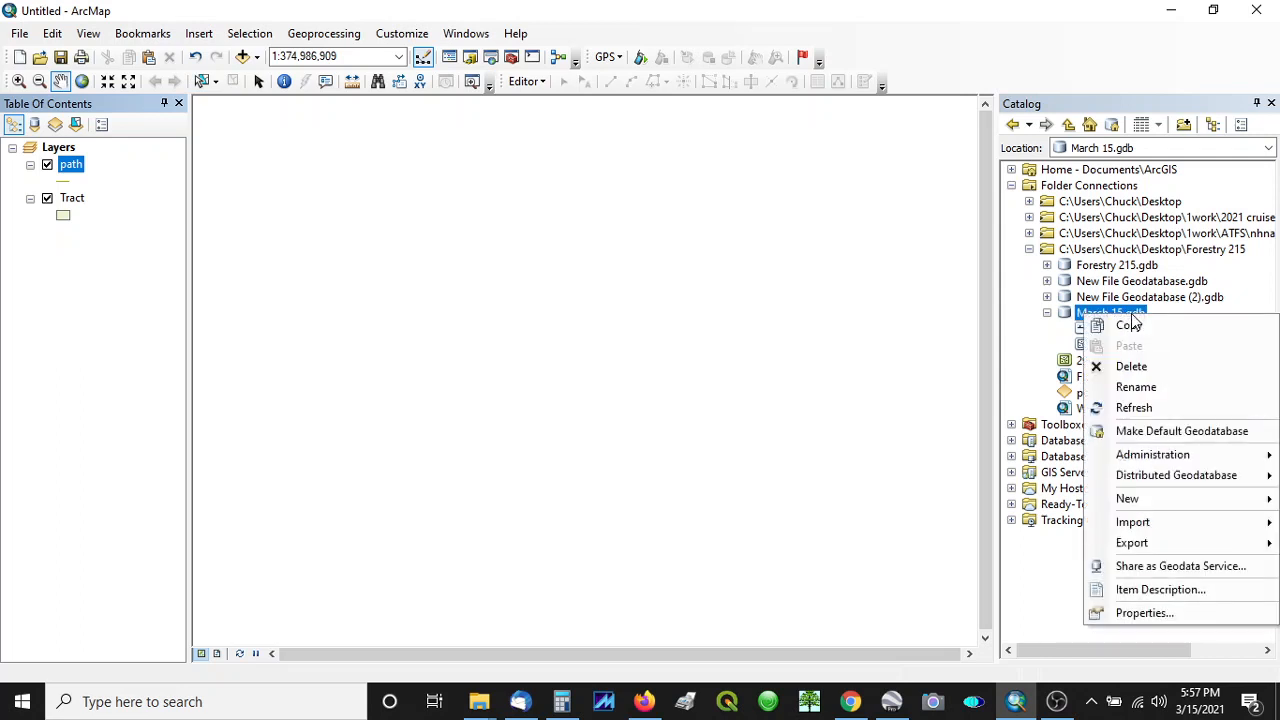
mouse_move(1168, 510)
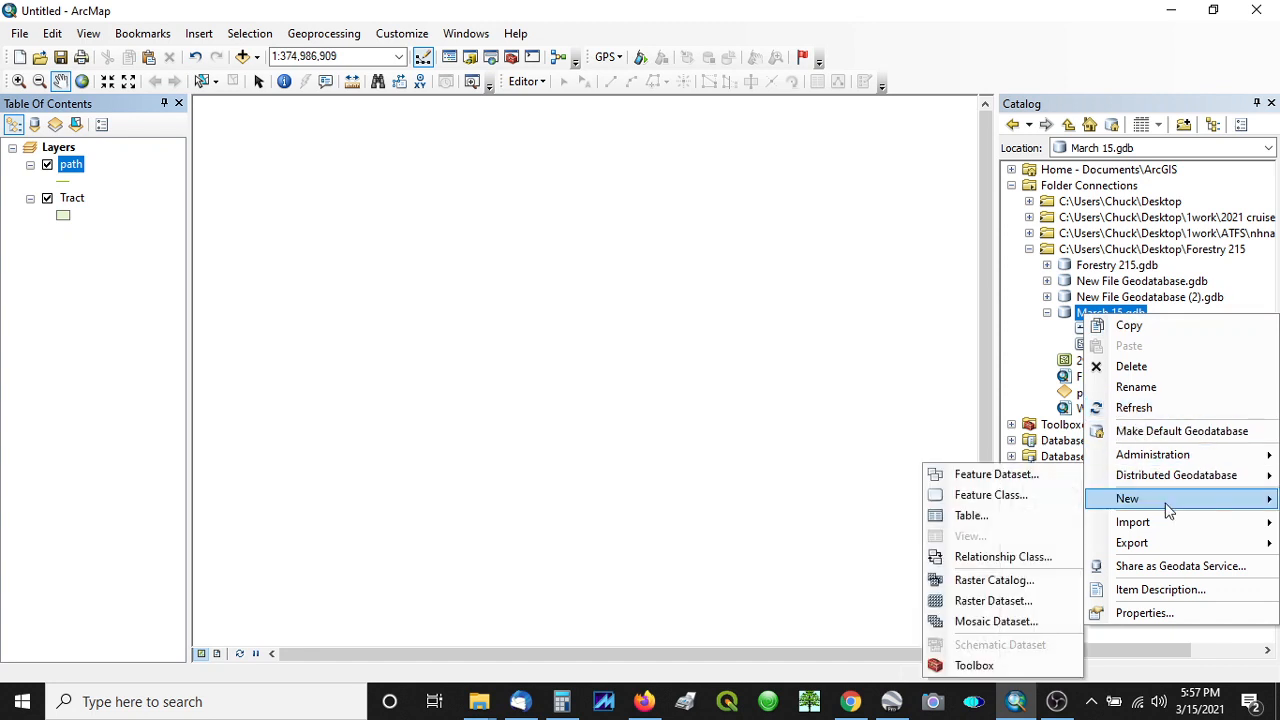
left_click(1017, 497)
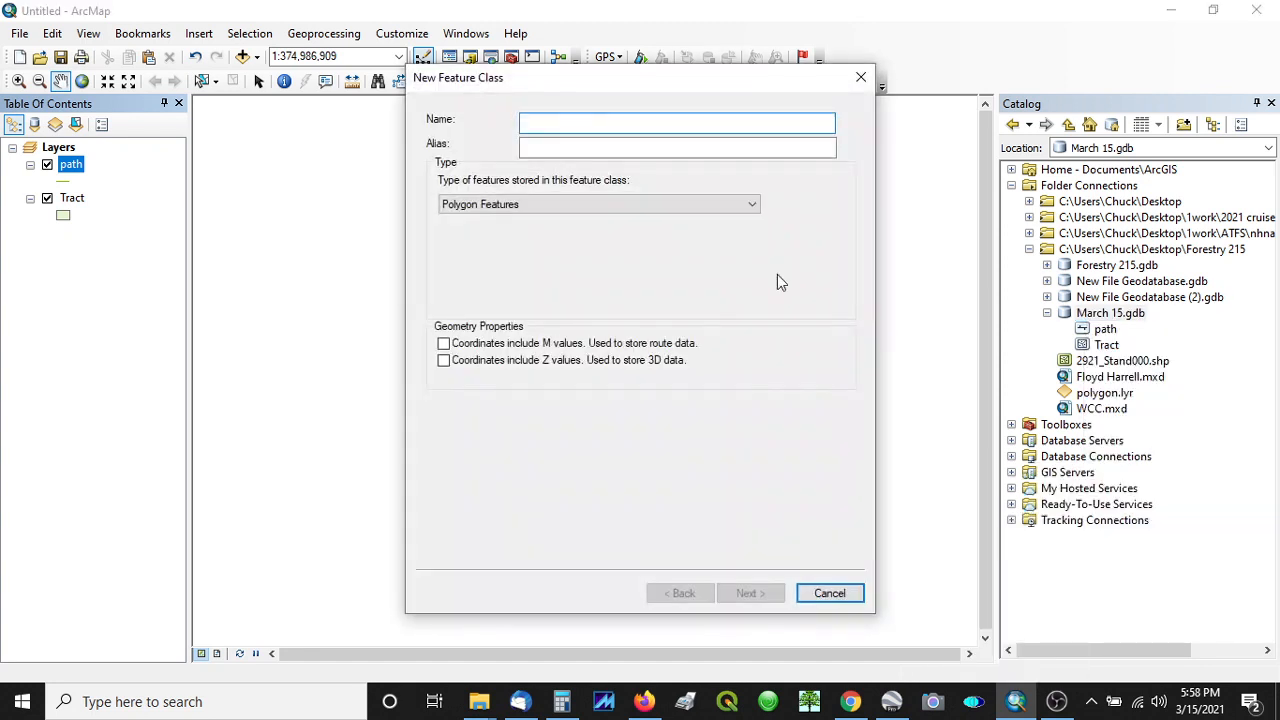
type("poi")
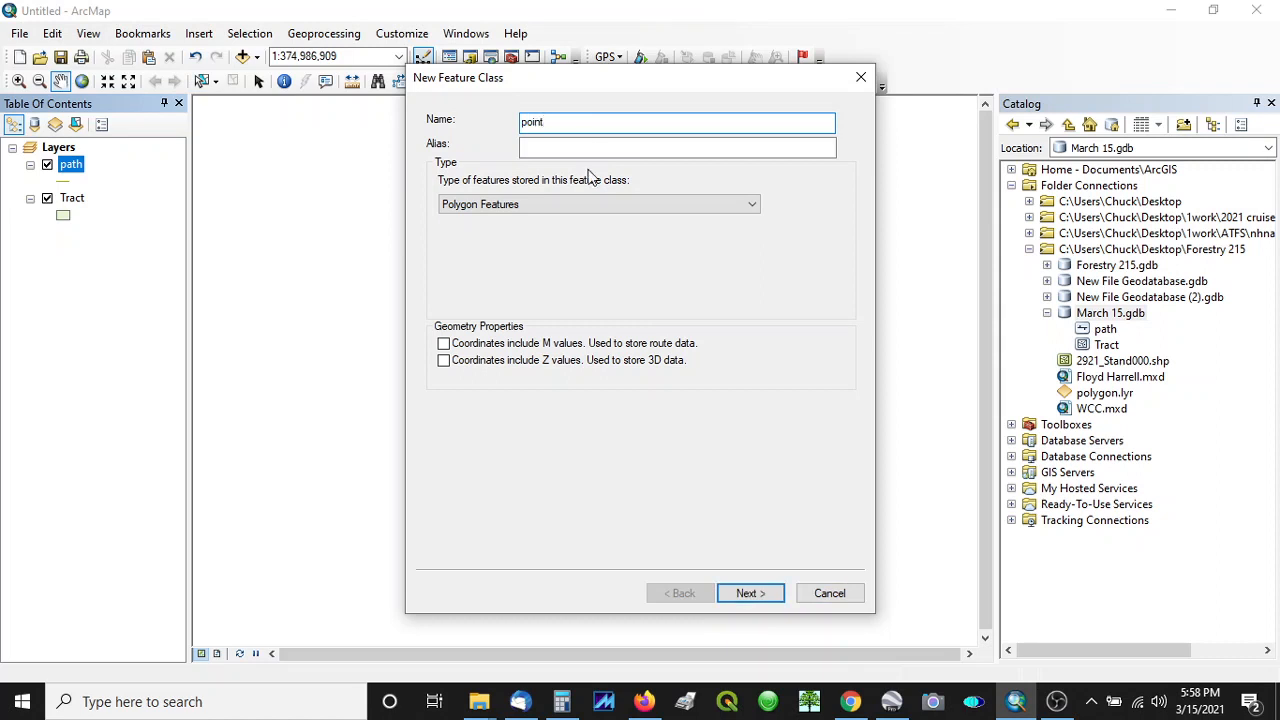
type("nt")
left_click(546, 204)
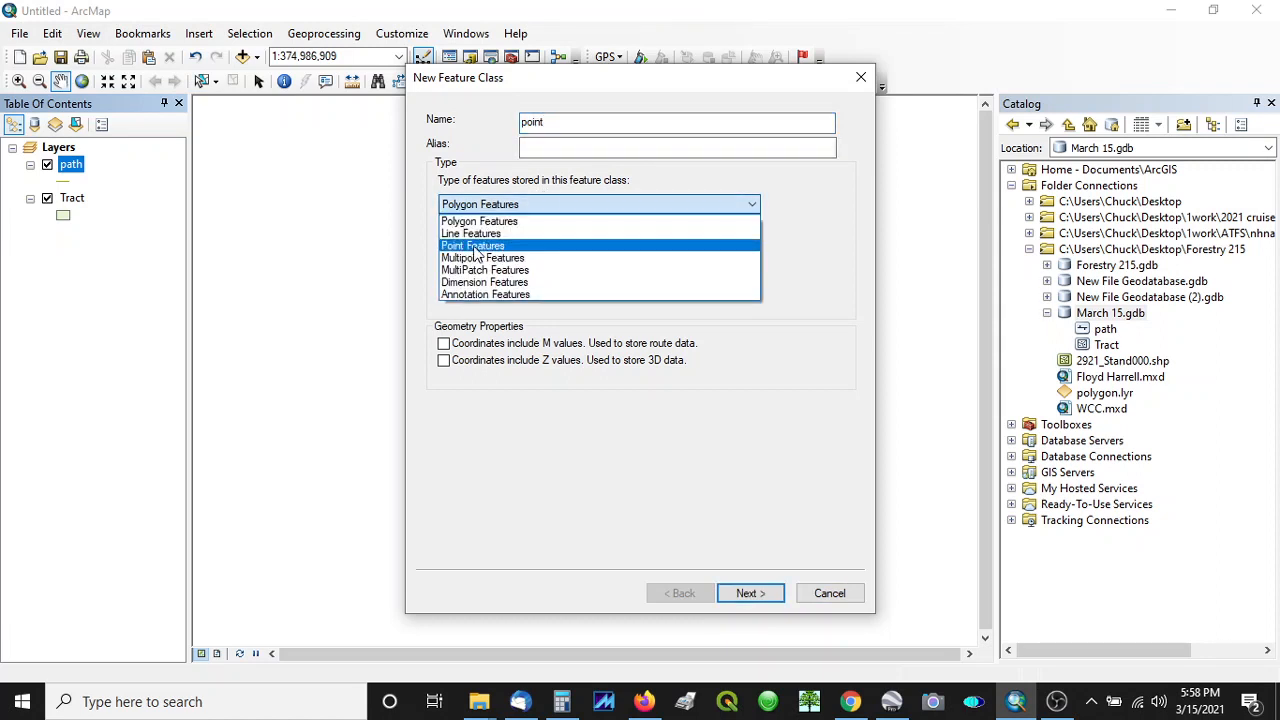
left_click(476, 246)
- Create the point feature class, keeping the preset North Carolina State Plane coordinate system, default tolerance, default storage configuration and no extra fields
left_click(750, 593)
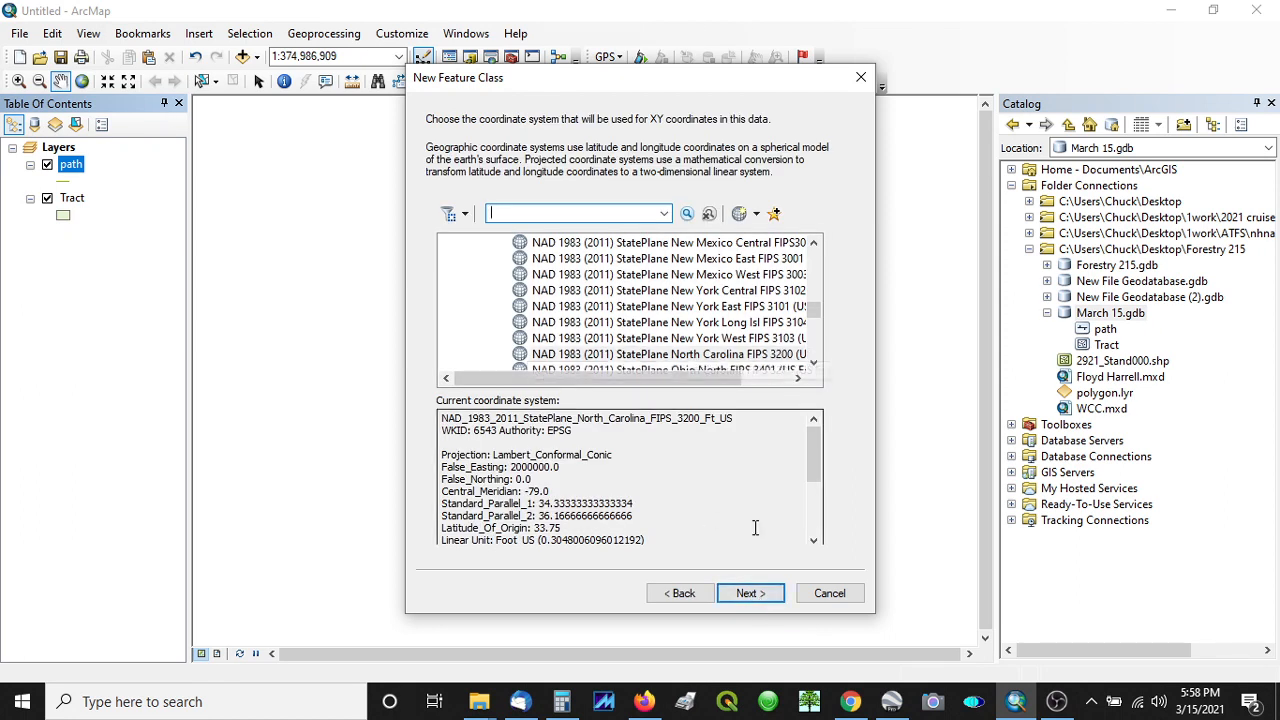
left_click(750, 593)
left_click(750, 593)
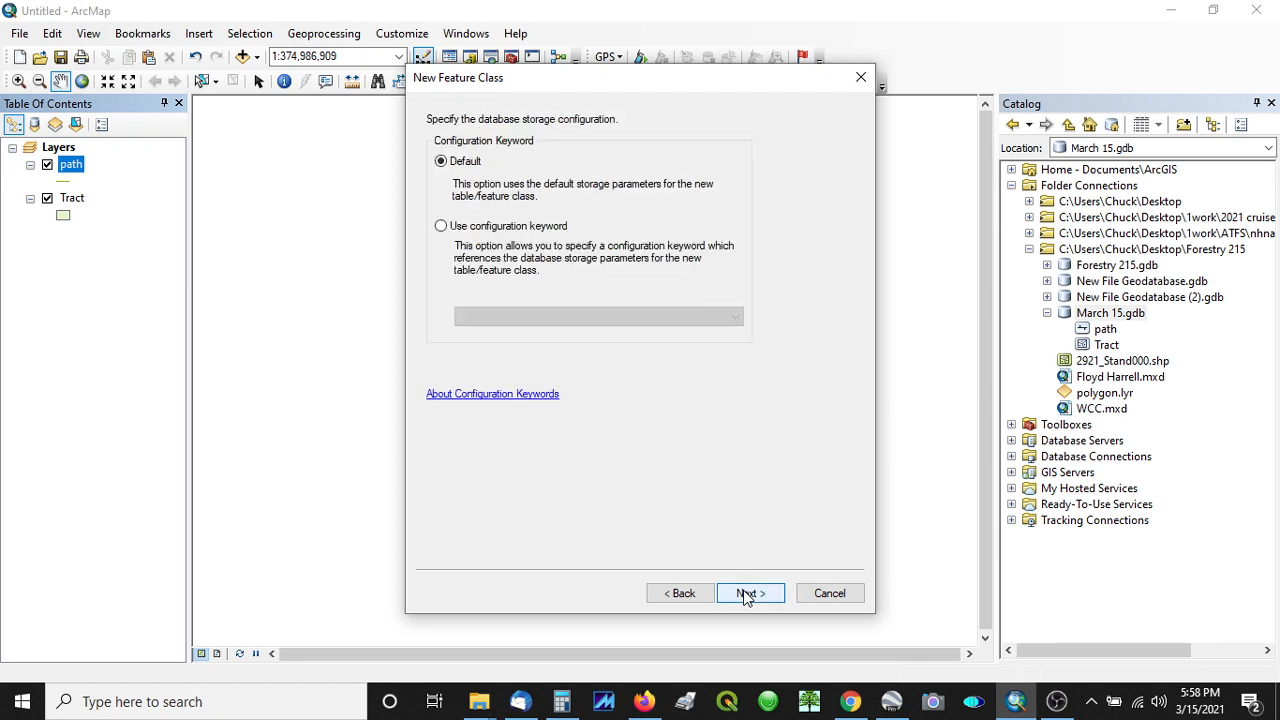
left_click(750, 593)
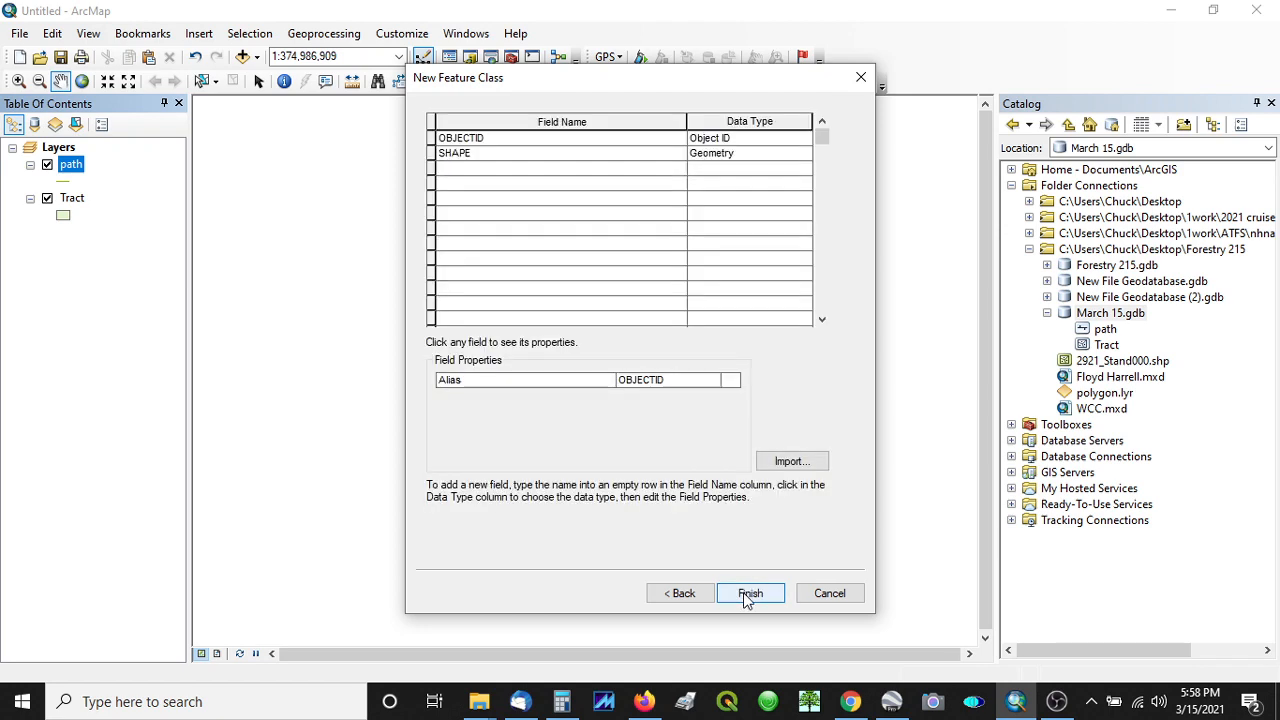
left_click(750, 593)
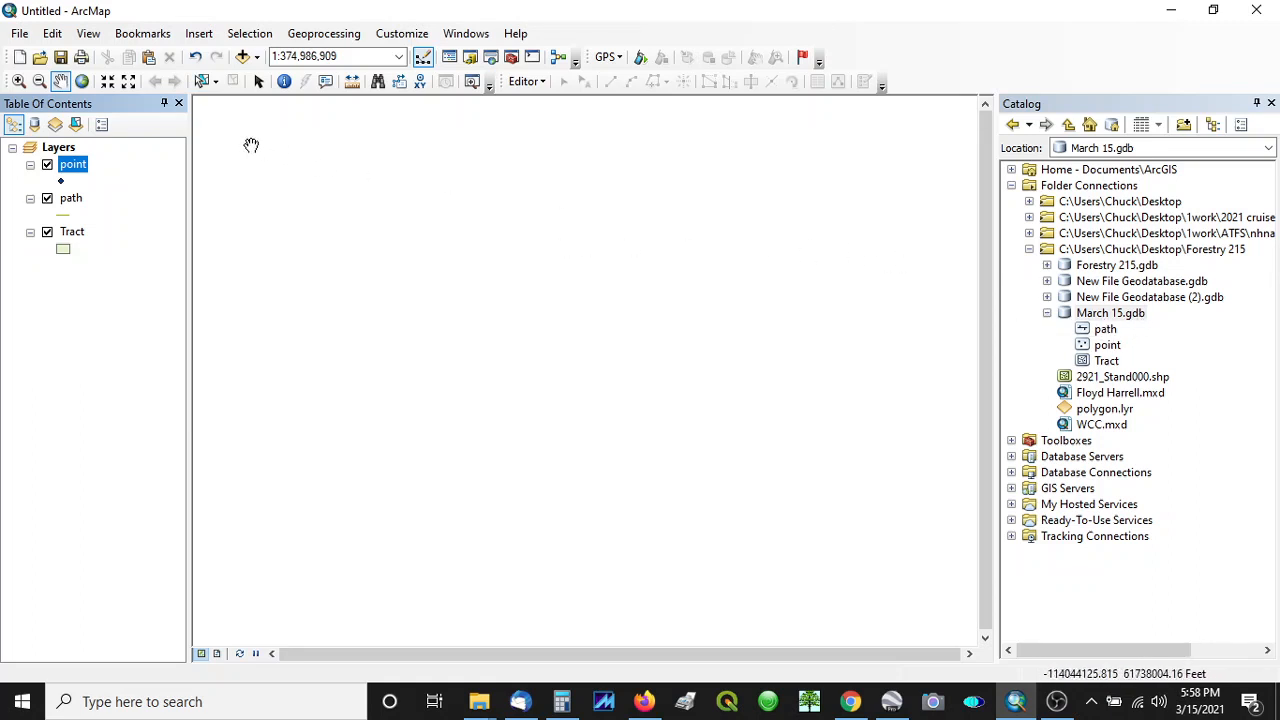
left_click(1057, 701)
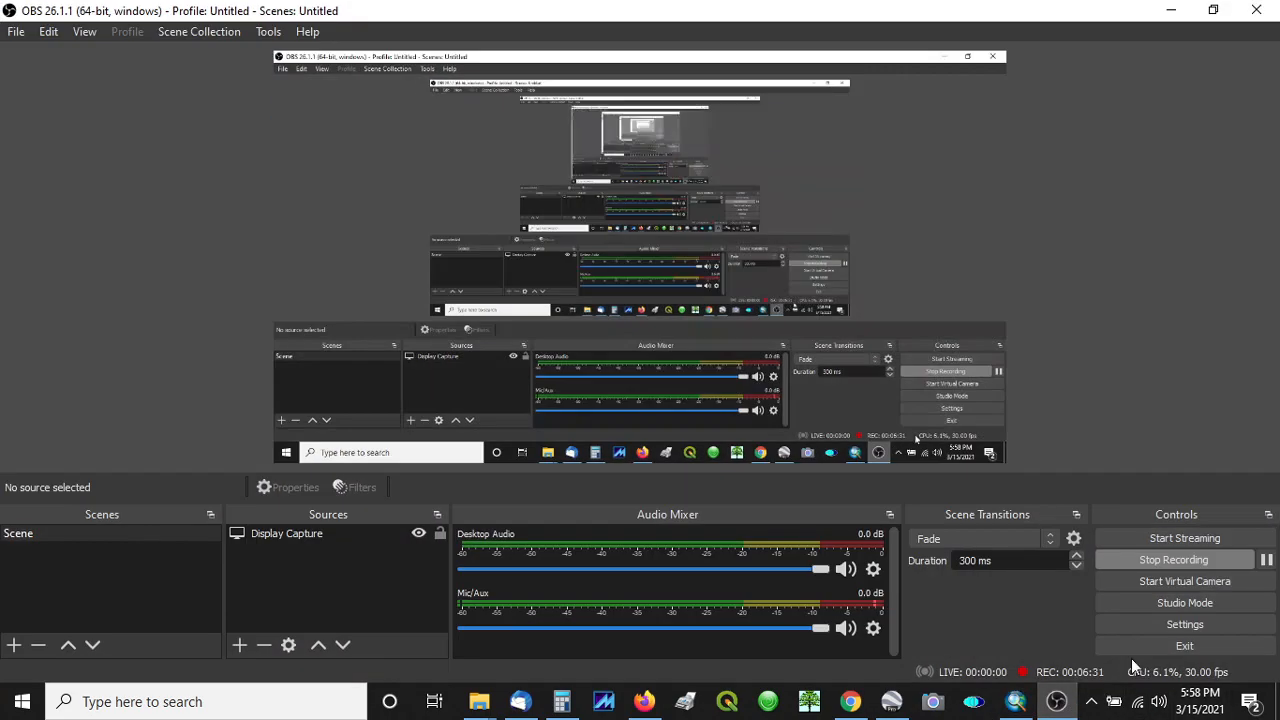